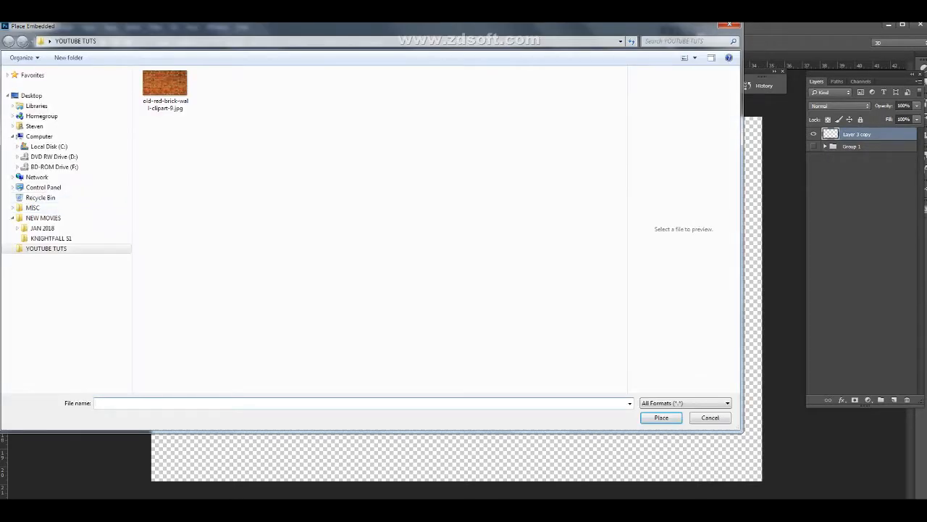
Step: Place old-red-brick-wall-clipart-9.jpg in the document and scale it to about 140% so it covers the canvas
{"action": "left_click", "coordinate": [165, 85]}
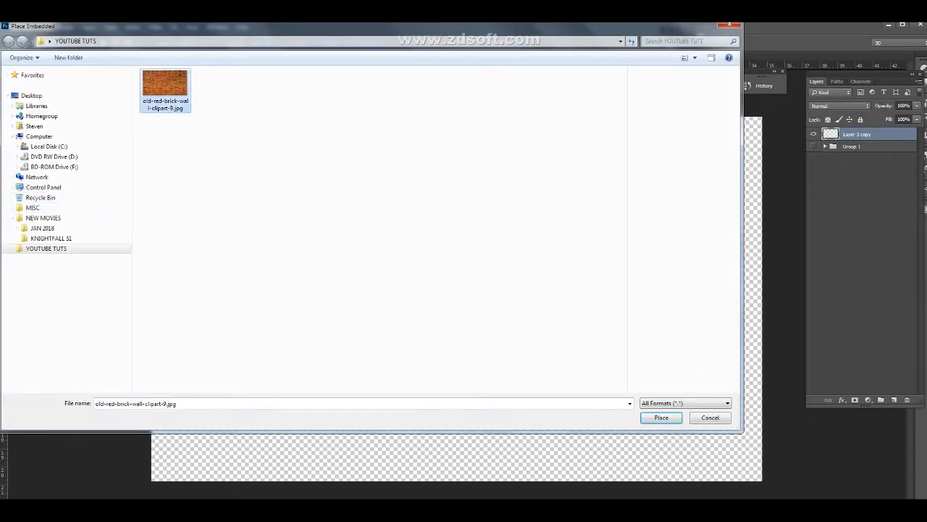
{"action": "left_click", "coordinate": [661, 417]}
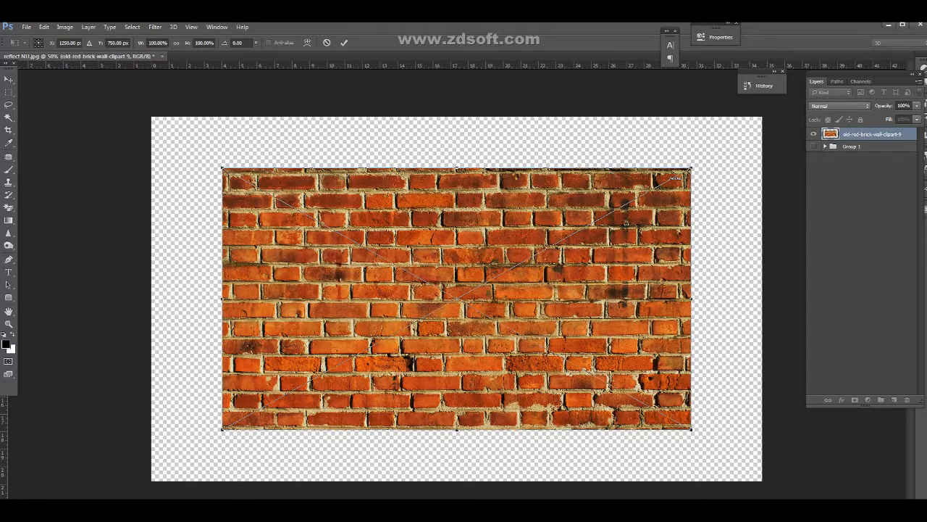
{"action": "left_click_drag", "start_coordinate": [676, 177], "coordinate": [758, 129]}
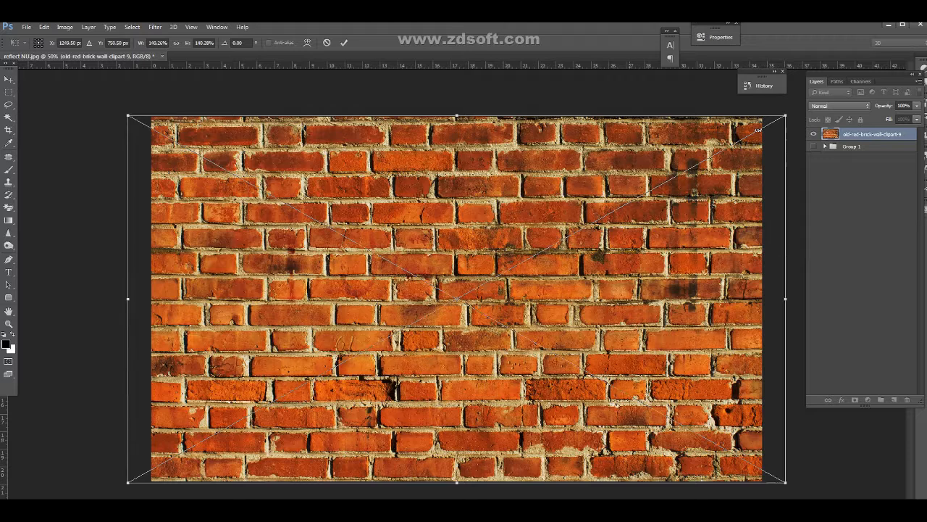
{"action": "key", "text": "Return"}
{"action": "key", "text": "g"}
Step: Rename the placed brick wall layer to WALL
{"action": "double_click", "coordinate": [871, 134]}
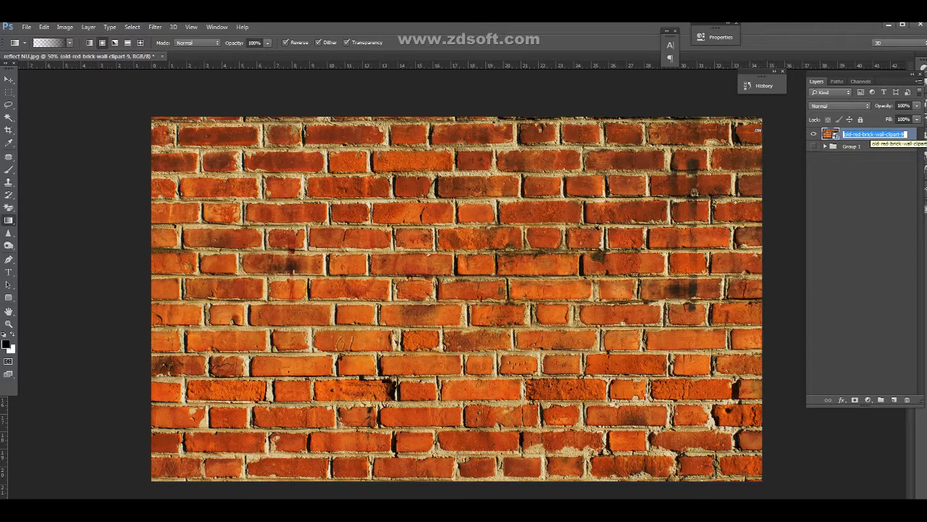
{"action": "type", "text": "WALL"}
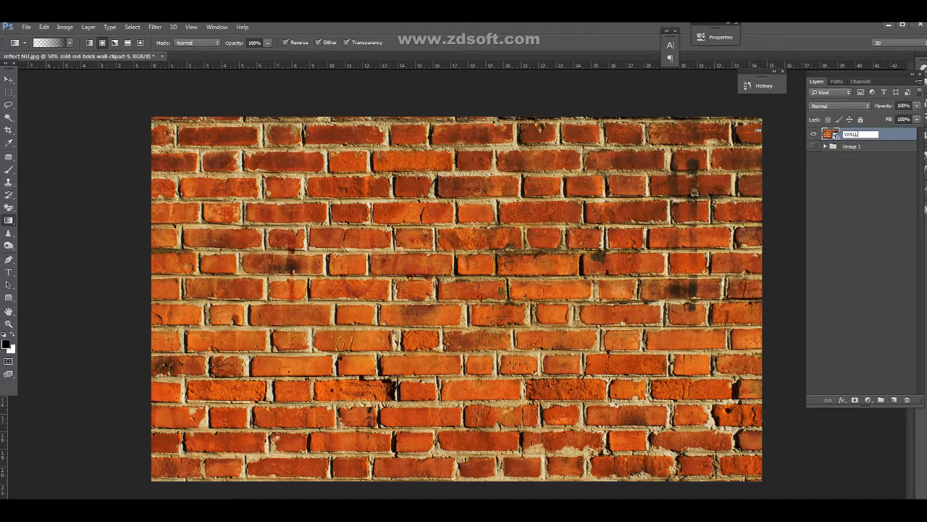
{"action": "key", "text": "Return"}
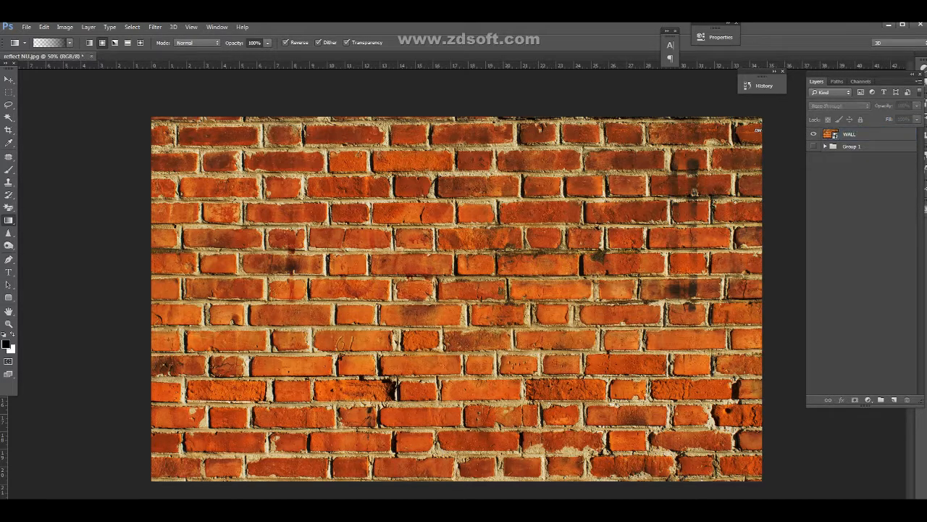
Step: Merge the WALL layer with a new blank layer beneath it and desaturate the result
{"action": "left_click", "coordinate": [862, 146]}
{"action": "left_click", "coordinate": [894, 400]}
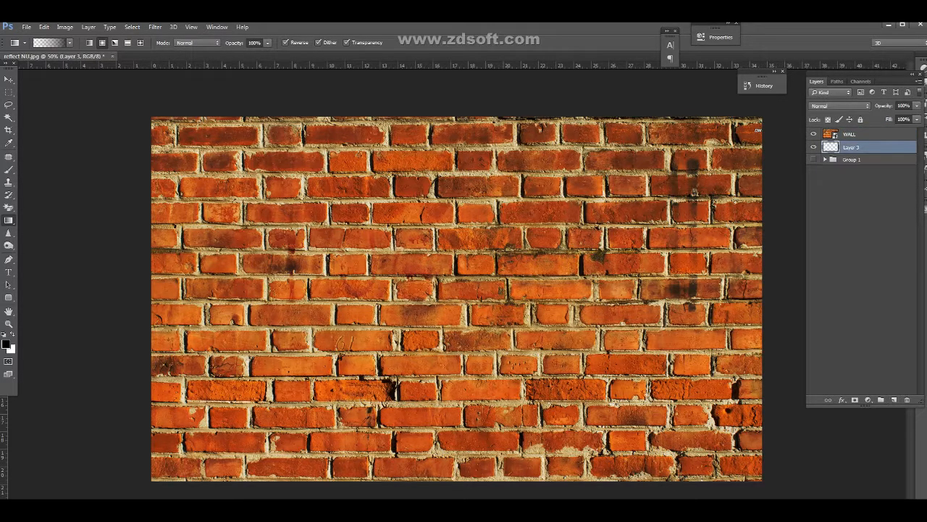
{"action": "left_click", "coordinate": [862, 134], "text": "shift"}
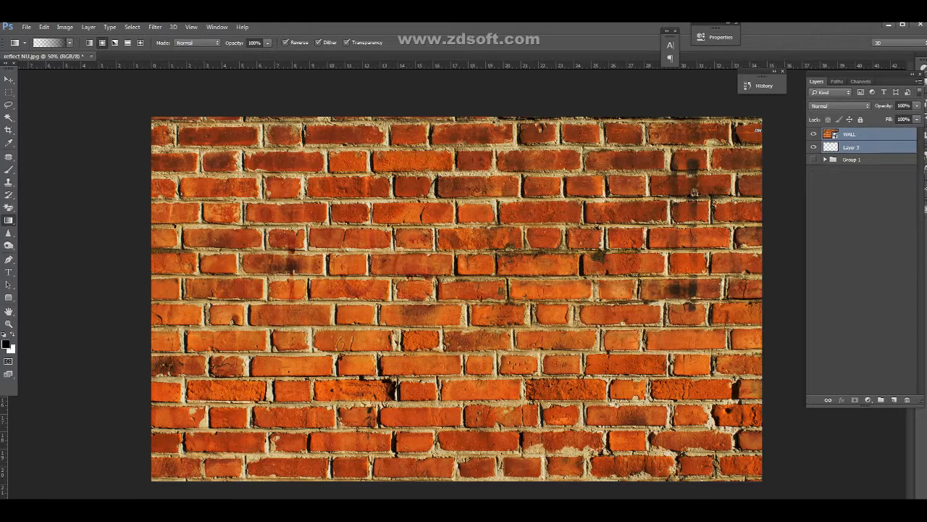
{"action": "key", "text": "ctrl+e"}
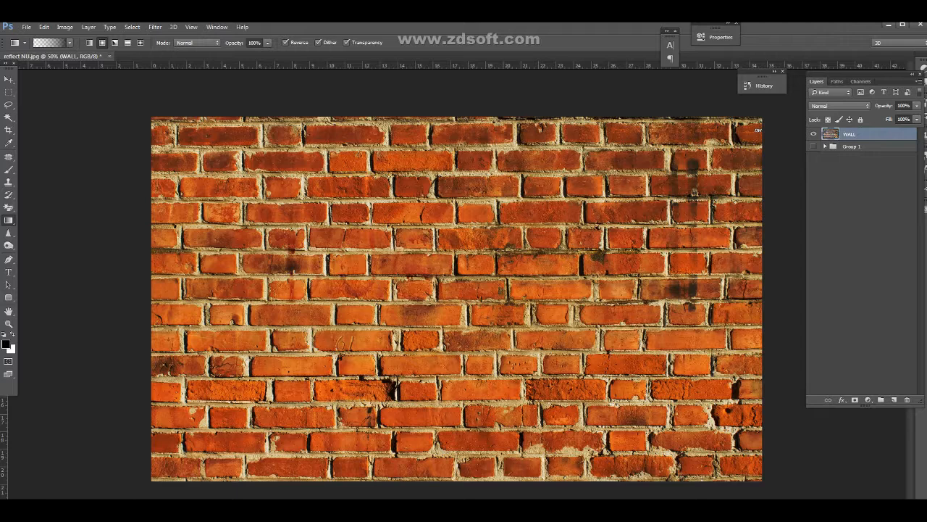
{"action": "key", "text": "ctrl+shift+u"}
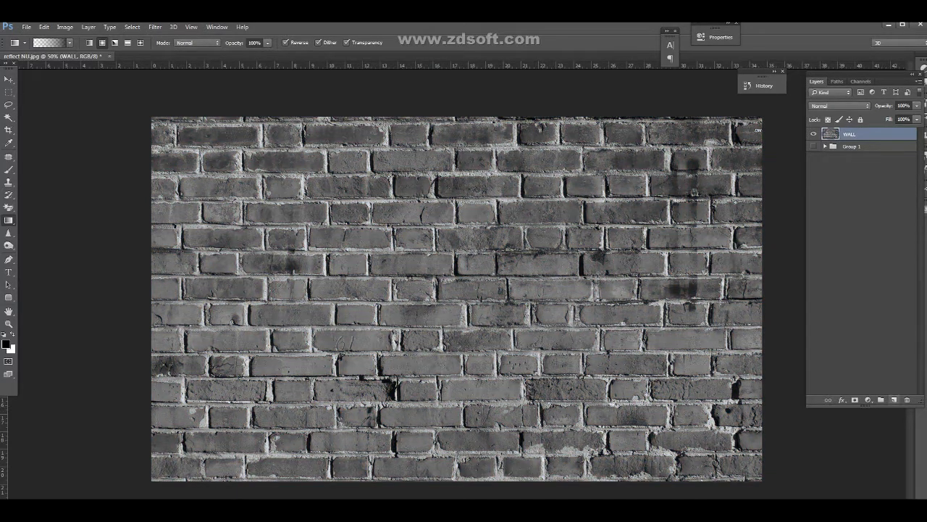
Step: Add a layer above WALL and draw a reversed black-to-transparent radial gradient on it as a dark vignette around the wall
{"action": "left_click", "coordinate": [894, 400]}
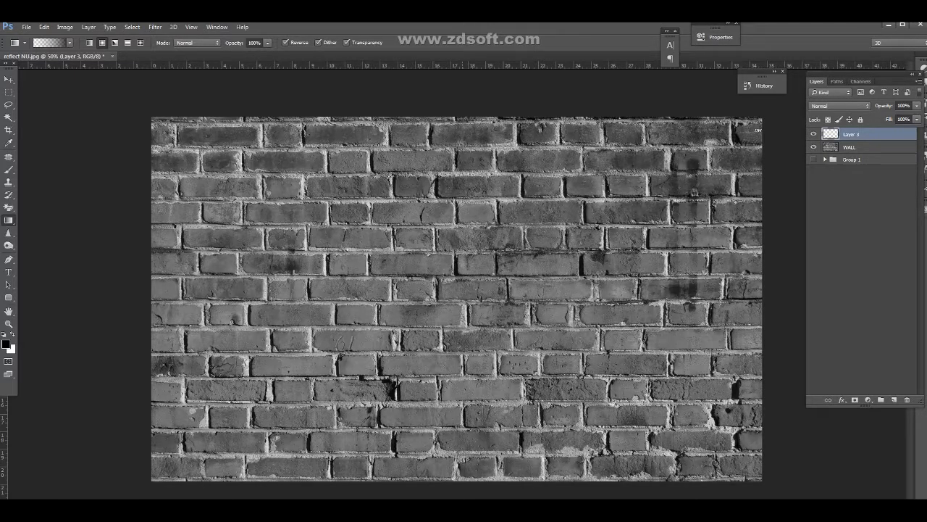
{"action": "left_click_drag", "start_coordinate": [142, 312], "coordinate": [433, 310]}
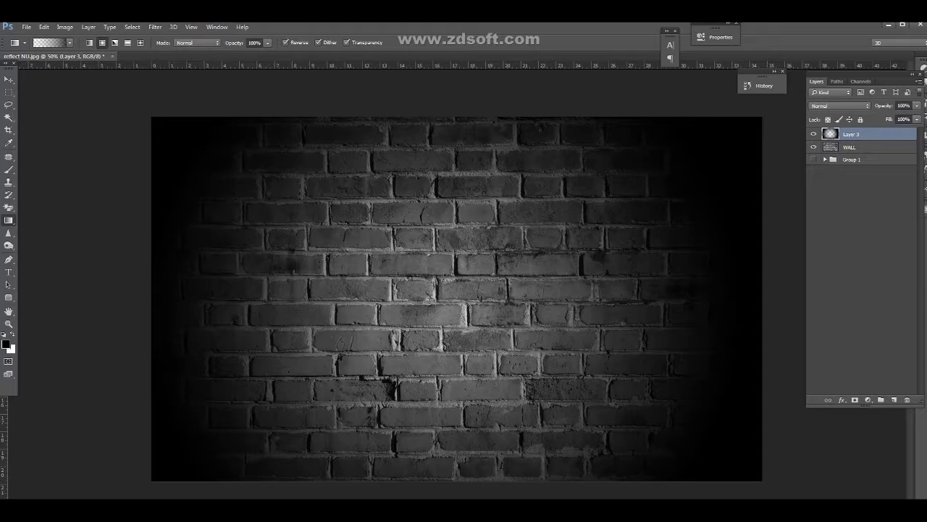
Step: Apply an Inner Shadow style to the WALL layer with a size of 215 px
{"action": "left_click", "coordinate": [862, 147]}
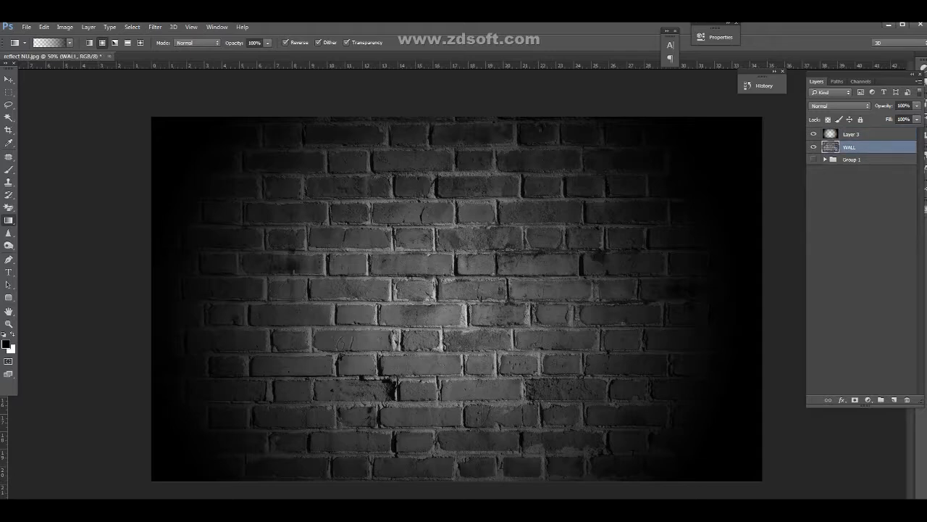
{"action": "double_click", "coordinate": [884, 147]}
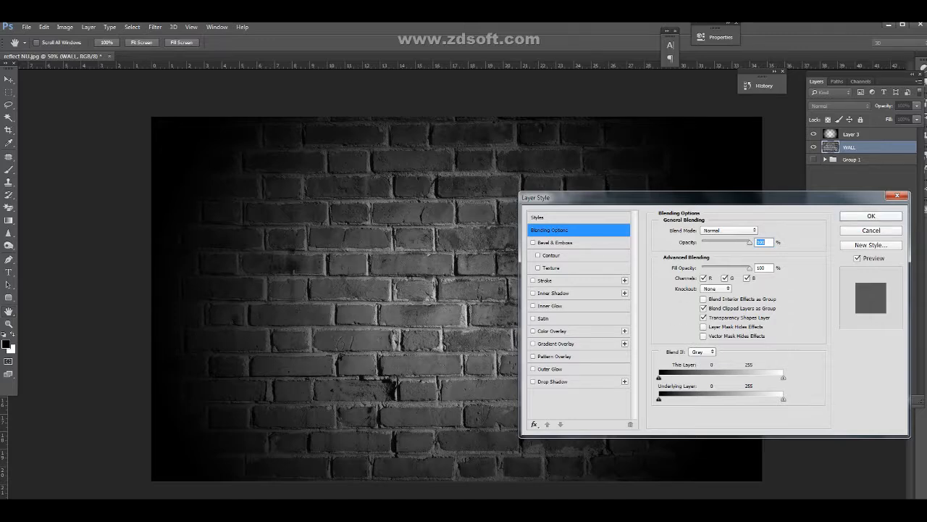
{"action": "left_click", "coordinate": [552, 293]}
{"action": "left_click_drag", "start_coordinate": [719, 298], "coordinate": [735, 298]}
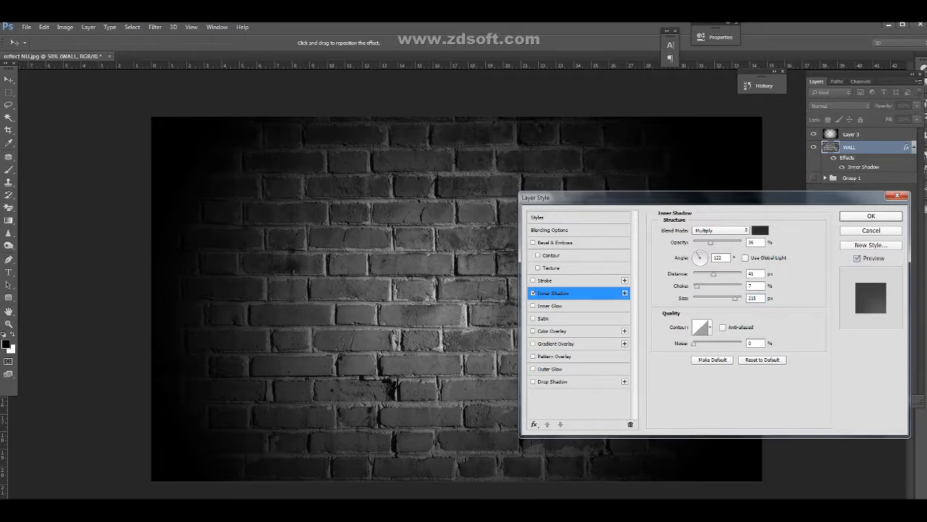
{"action": "key", "text": "Return"}
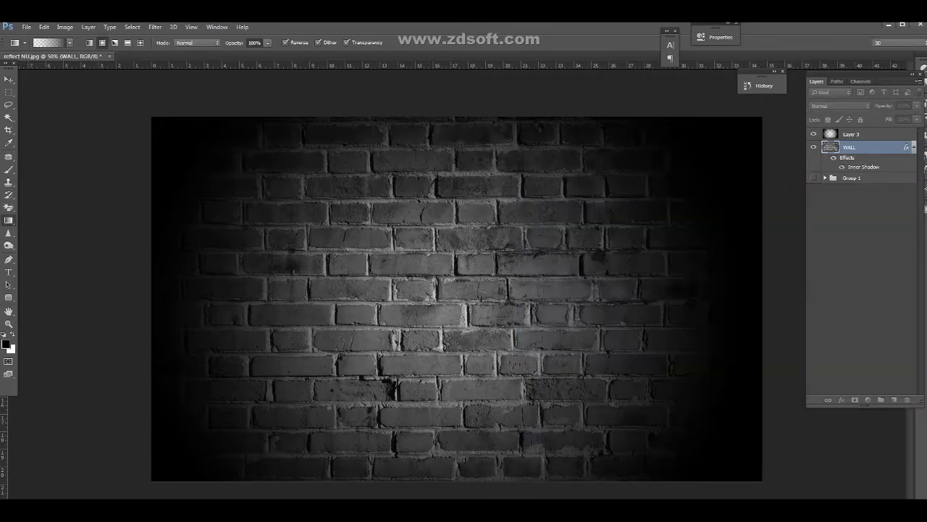
Step: Darken the WALL layer with Levels by setting the midtone input to 0.48
{"action": "key", "text": "ctrl+l"}
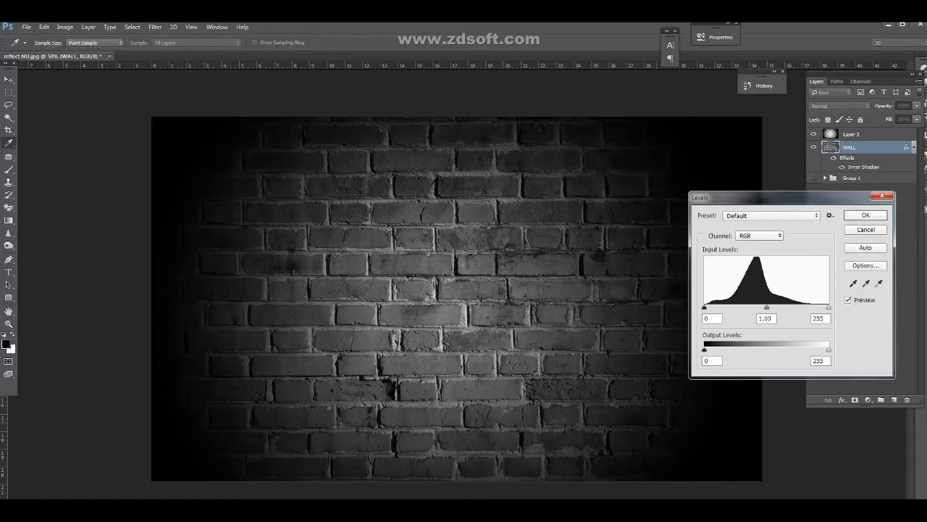
{"action": "left_click_drag", "start_coordinate": [767, 307], "coordinate": [794, 307]}
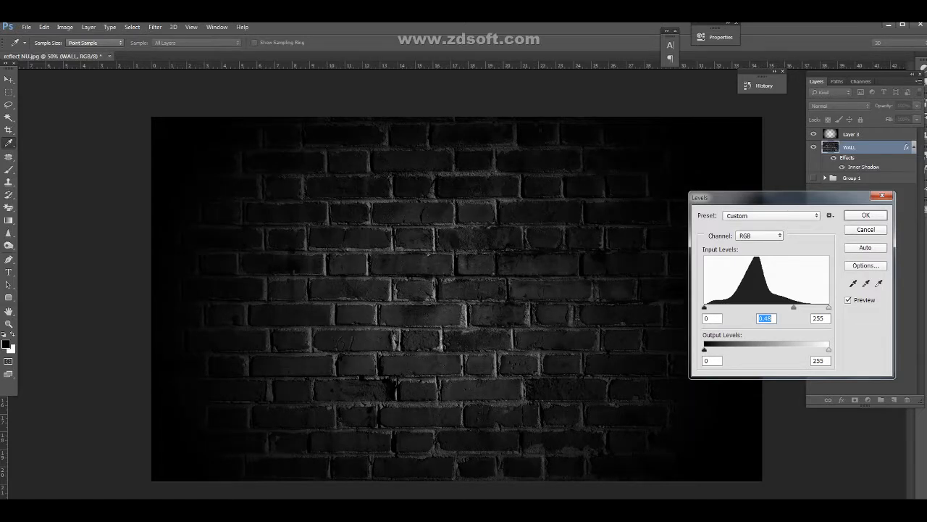
{"action": "key", "text": "Return"}
Step: Make white the foreground color and write NEON on the wall in Arial Bold
{"action": "key", "text": "g"}
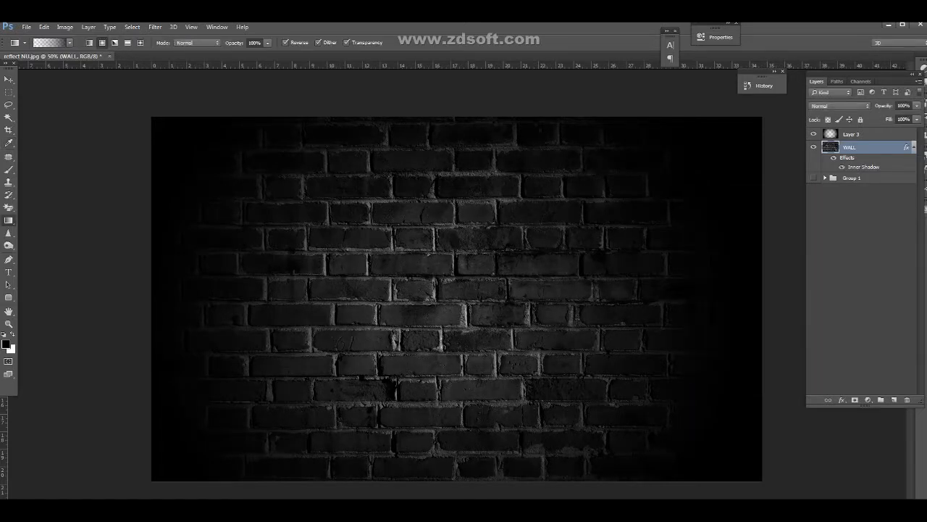
{"action": "key", "text": "x"}
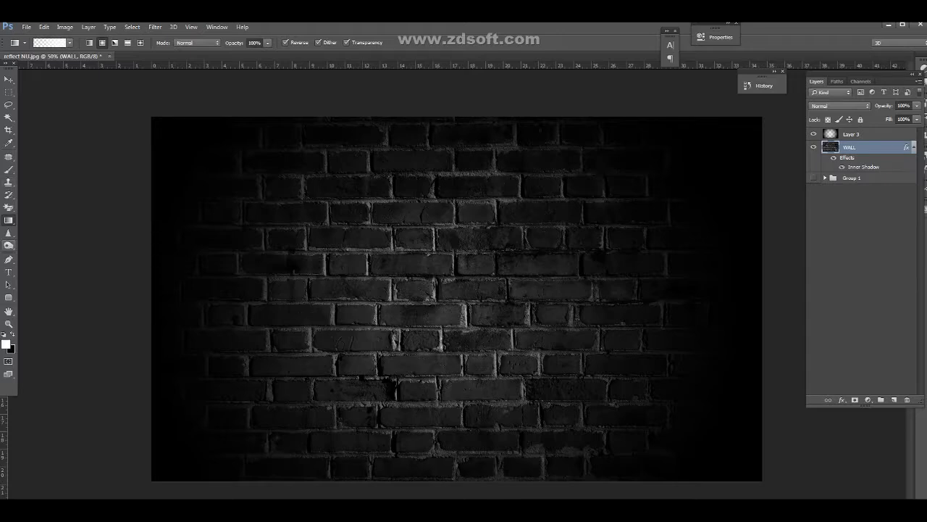
{"action": "key", "text": "t"}
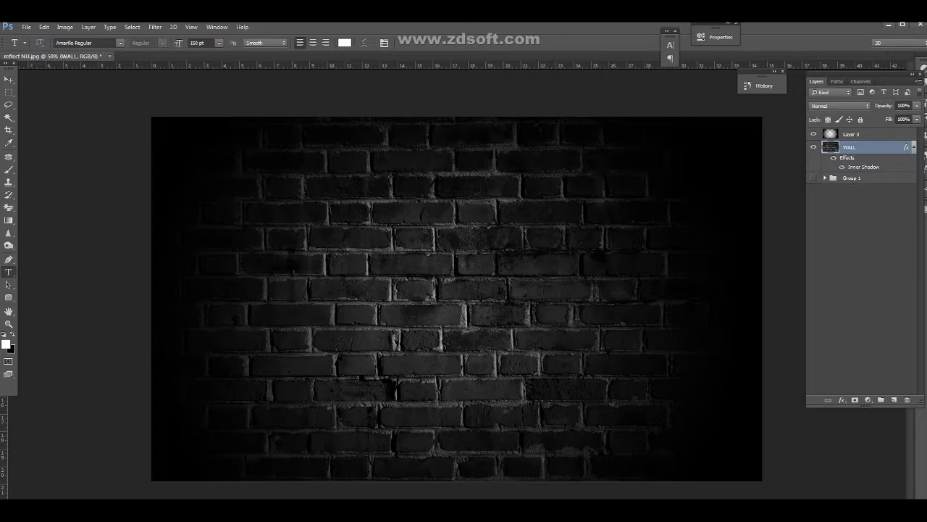
{"action": "left_click", "coordinate": [83, 43]}
{"action": "type", "text": "al"}
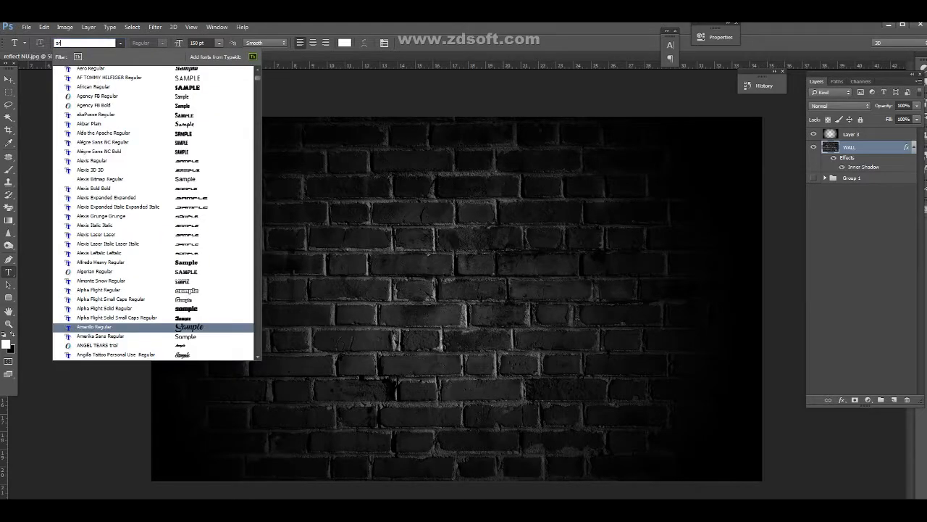
{"action": "type", "text": "i"}
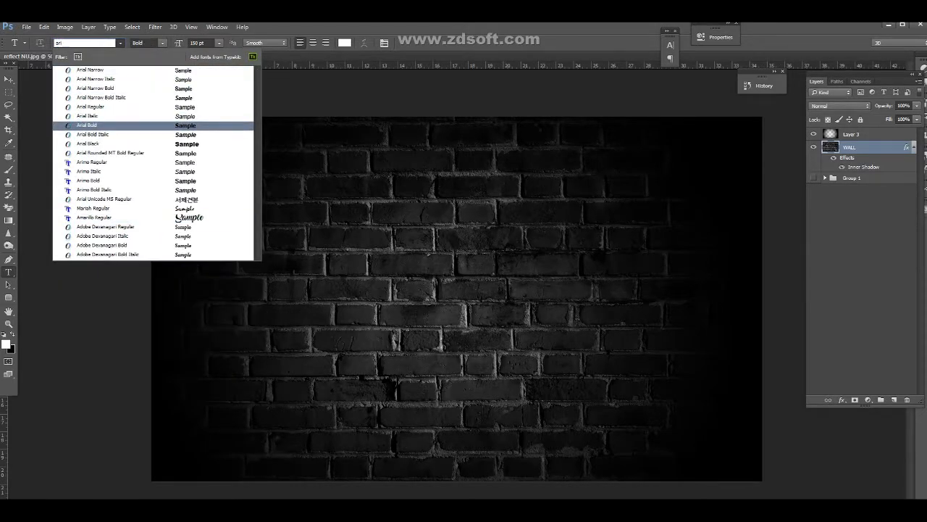
{"action": "key", "text": "Return"}
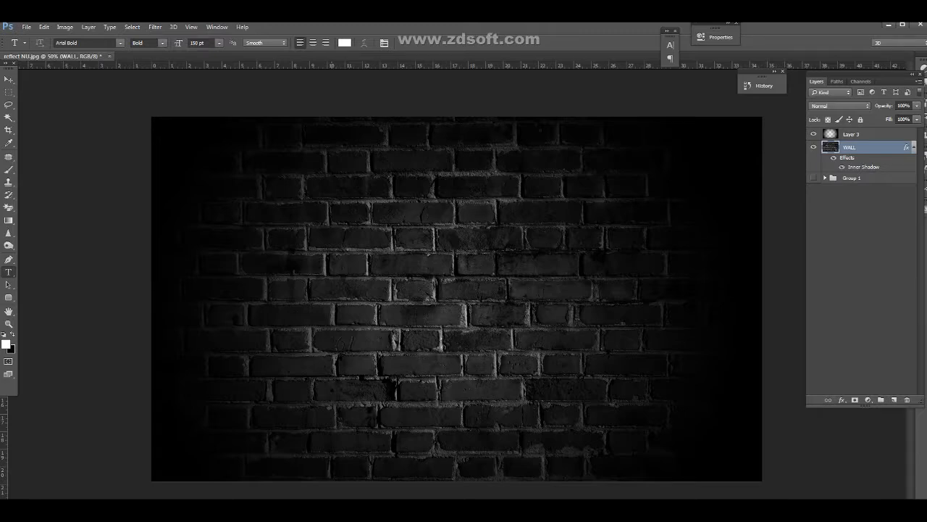
{"action": "left_click", "coordinate": [331, 267]}
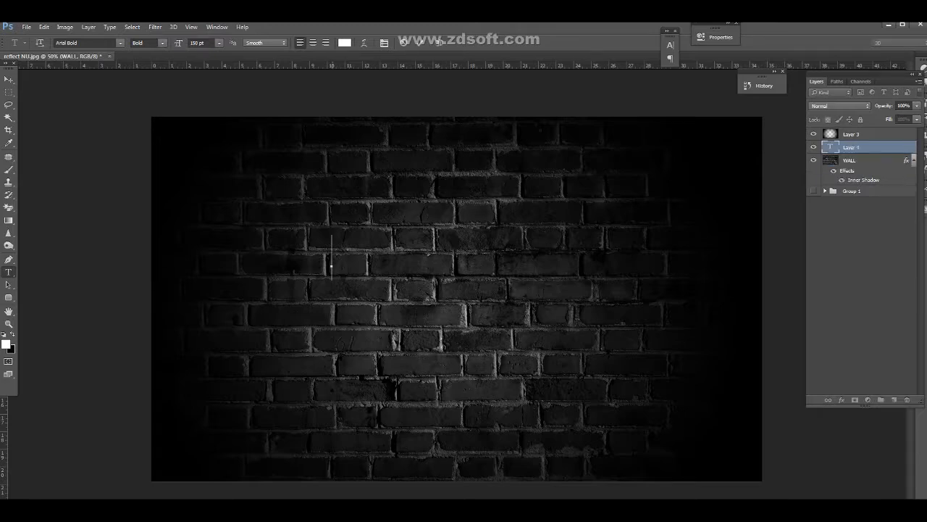
{"action": "type", "text": "NEON"}
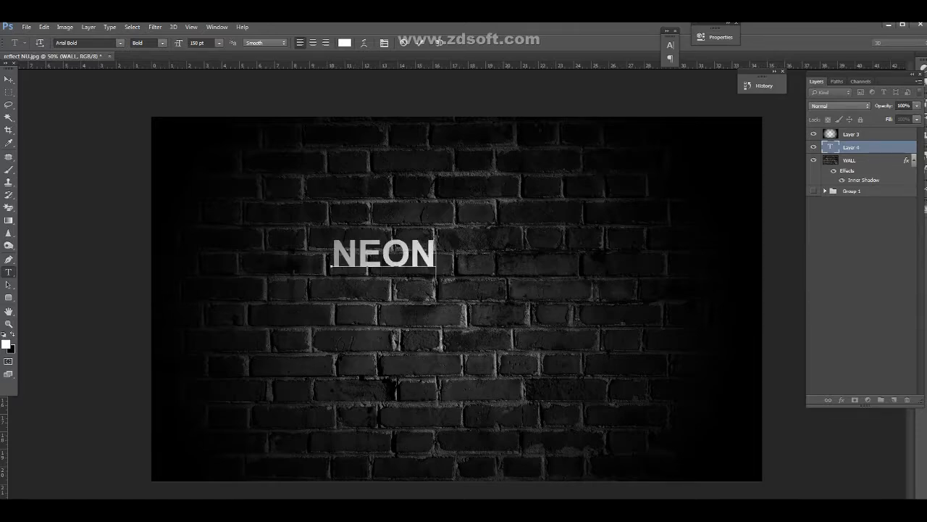
Step: Enlarge the NEON text to almost half the canvas width and center it on the upper part of the wall
{"action": "left_click", "coordinate": [8, 79]}
{"action": "key", "text": "ctrl+t"}
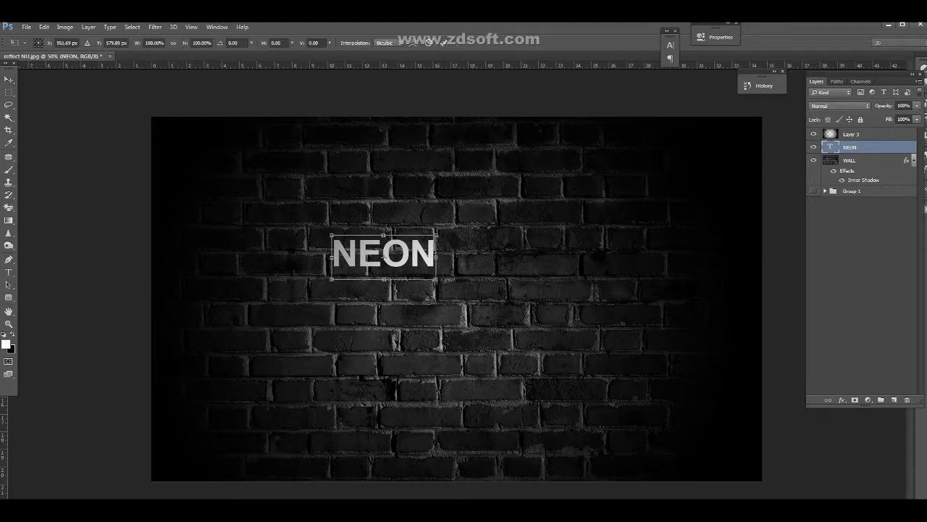
{"action": "left_click_drag", "start_coordinate": [434, 279], "coordinate": [637, 365]}
{"action": "left_click_drag", "start_coordinate": [484, 300], "coordinate": [449, 242]}
{"action": "key", "text": "Return"}
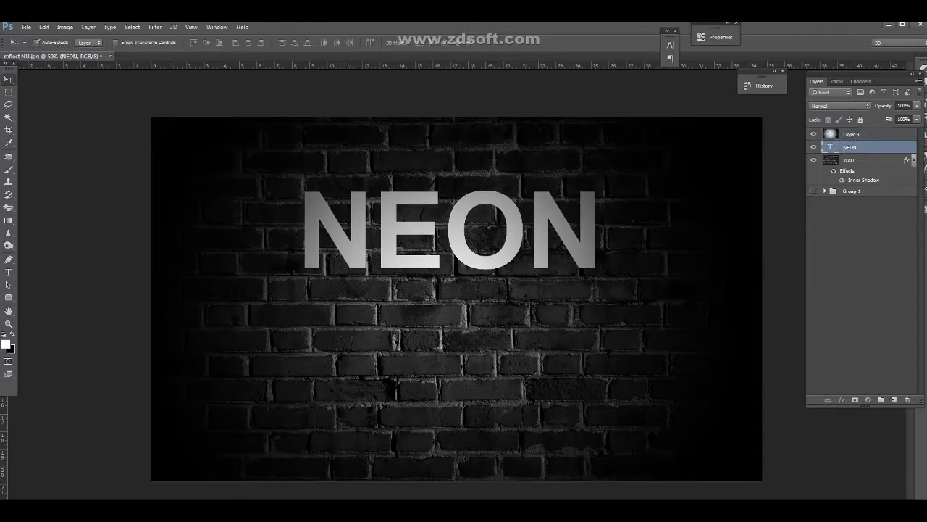
Step: Move the NEON layer above the vignette layer and rasterize its type
{"action": "key", "text": "ctrl+bracketright"}
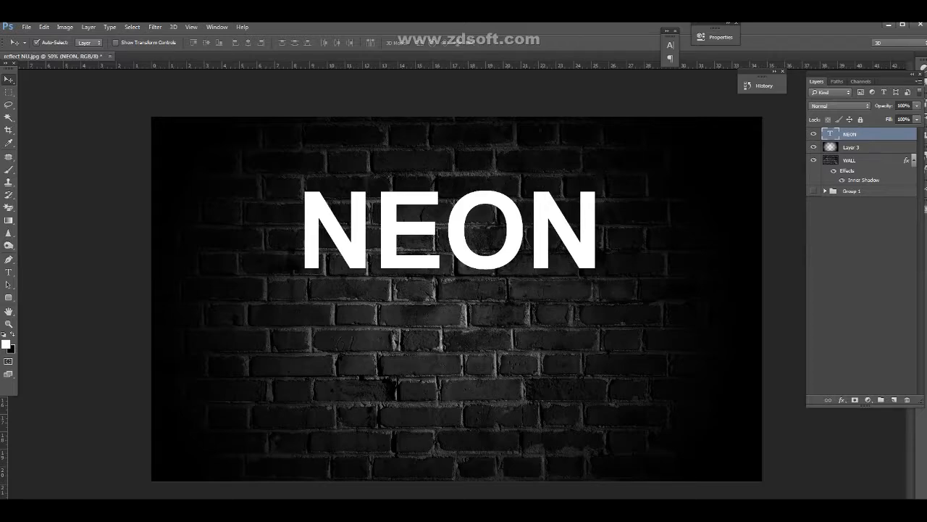
{"action": "right_click", "coordinate": [868, 134]}
{"action": "left_click", "coordinate": [659, 248]}
Step: Give the NEON layer a pink outside Stroke style with a size of 13 px
{"action": "double_click", "coordinate": [879, 134]}
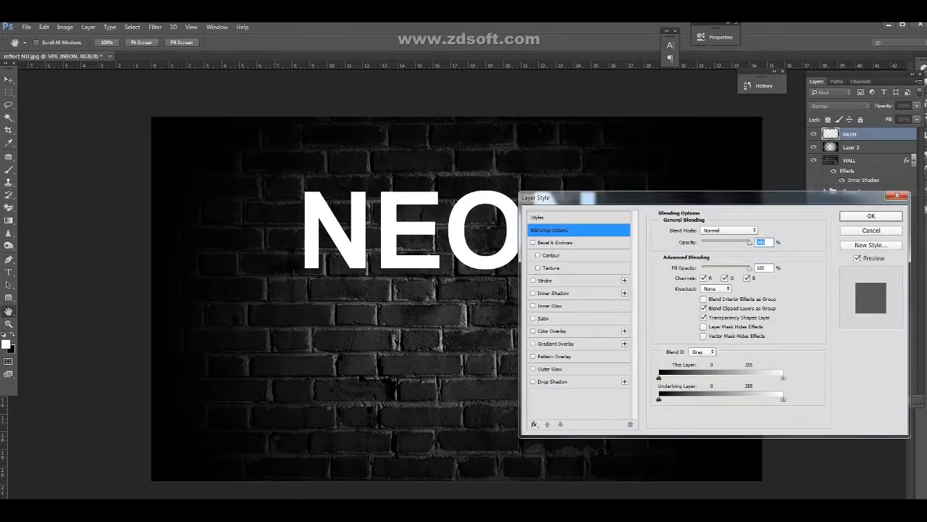
{"action": "left_click", "coordinate": [533, 280]}
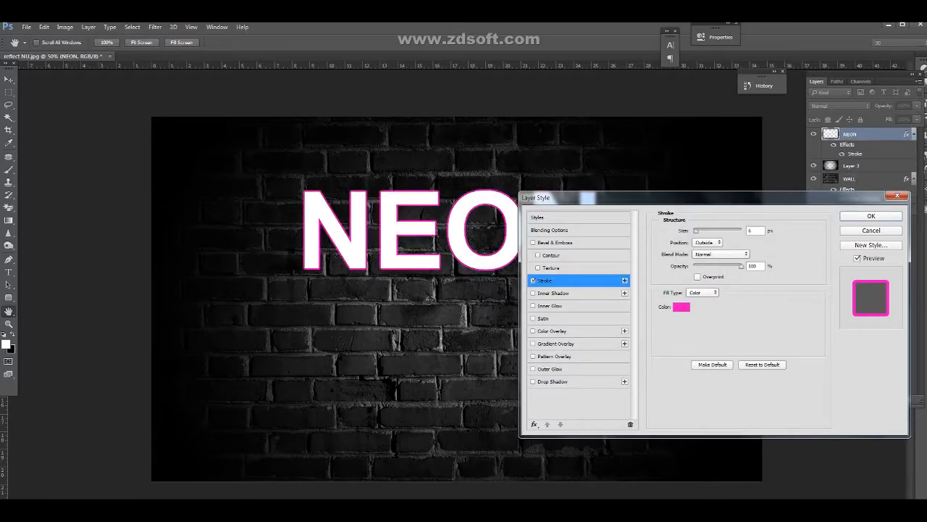
{"action": "key", "text": "Up"}
{"action": "key", "text": "Up"}
{"action": "key", "text": "Up"}
{"action": "key", "text": "Up"}
{"action": "key", "text": "Up"}
{"action": "key", "text": "Up"}
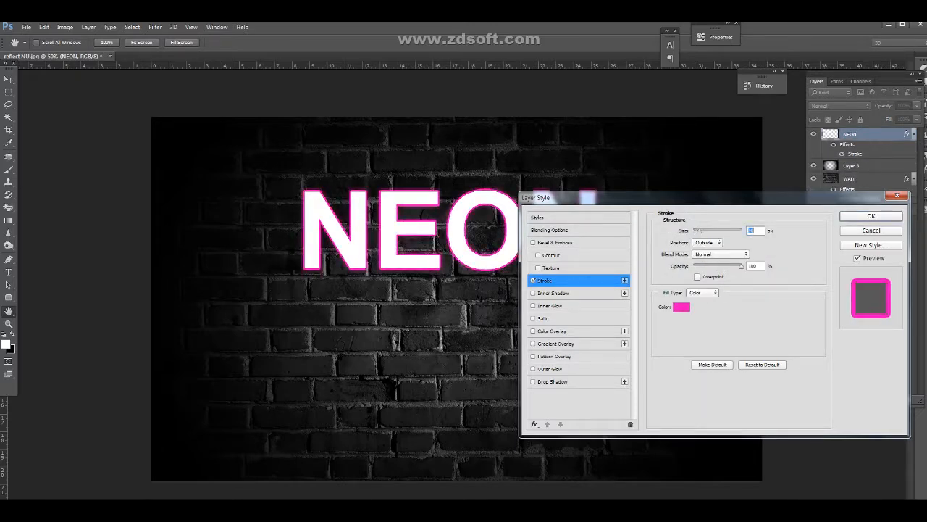
{"action": "key", "text": "Up"}
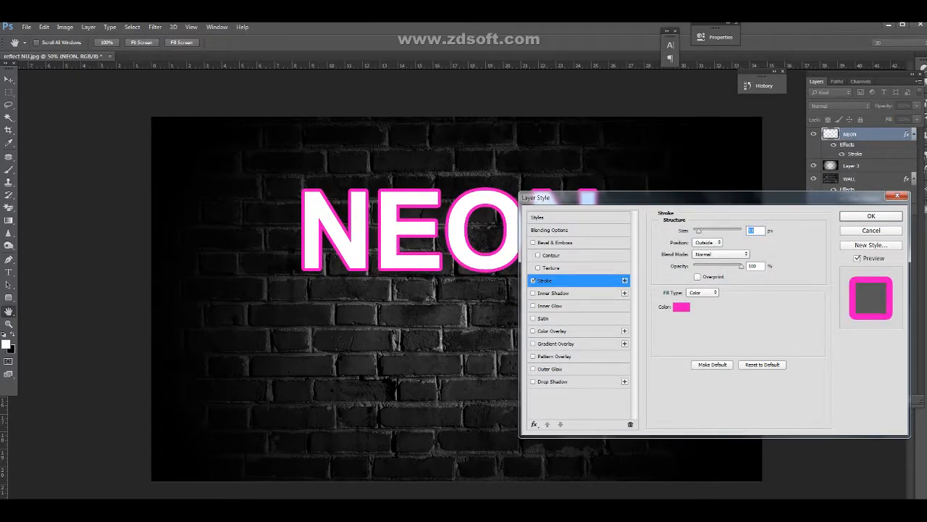
Step: Add a pink Outer Glow style to the NEON layer and raise its opacity to 83%
{"action": "left_click", "coordinate": [549, 368]}
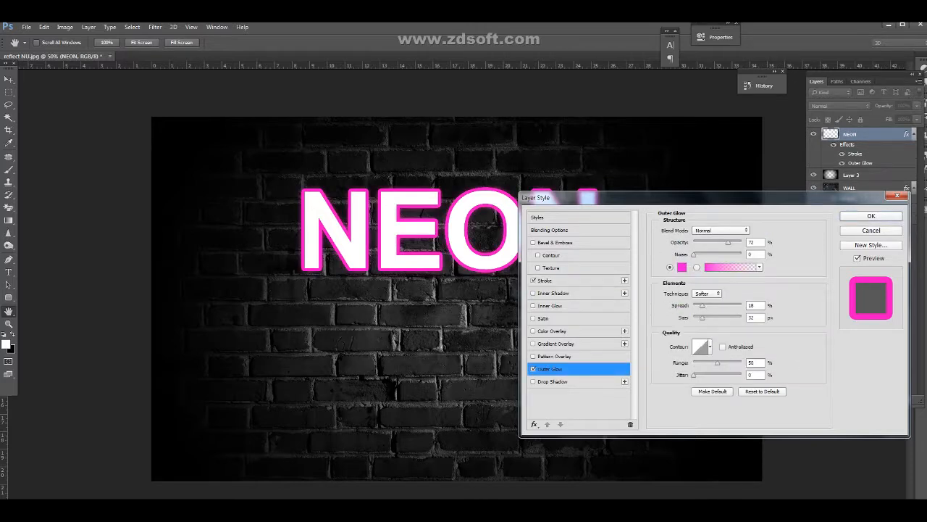
{"action": "left_click", "coordinate": [754, 242]}
{"action": "key", "text": "Up"}
{"action": "key", "text": "Up"}
{"action": "key", "text": "Up"}
{"action": "key", "text": "Up"}
{"action": "key", "text": "Up"}
{"action": "key", "text": "Up"}
{"action": "key", "text": "Up"}
{"action": "key", "text": "Up"}
{"action": "key", "text": "Up"}
{"action": "key", "text": "Up"}
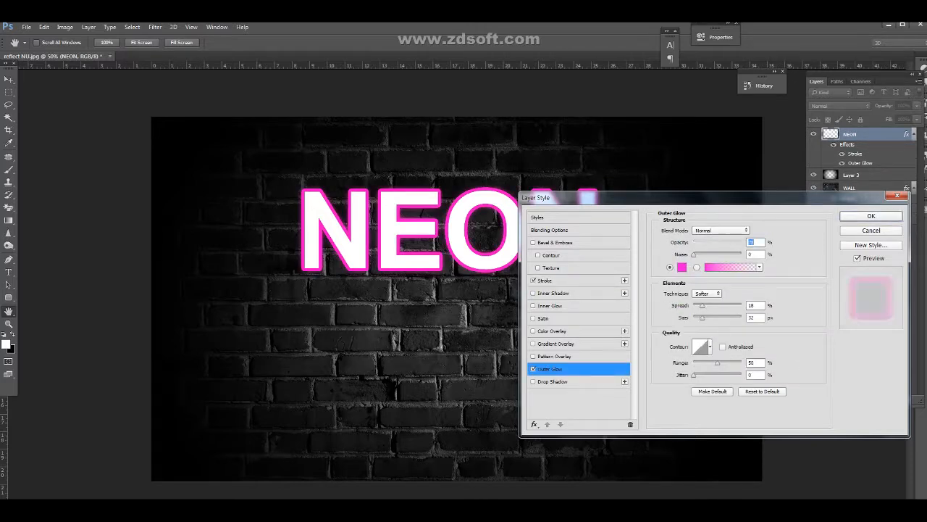
Step: Set the size of the NEON layer's outer glow to 76 px and apply the layer styles
{"action": "left_click", "coordinate": [754, 318]}
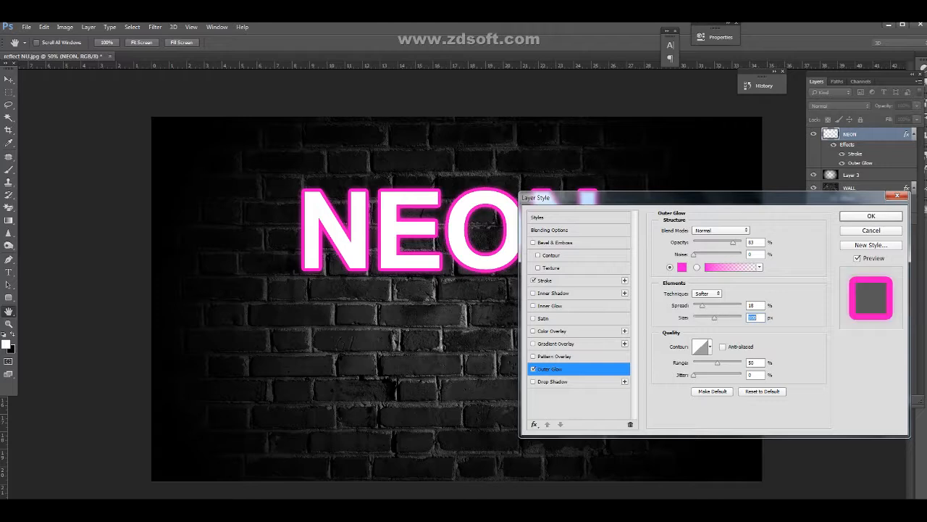
{"action": "key", "text": "Up"}
{"action": "key", "text": "Up"}
{"action": "key", "text": "Up"}
{"action": "key", "text": "Up"}
{"action": "key", "text": "Up"}
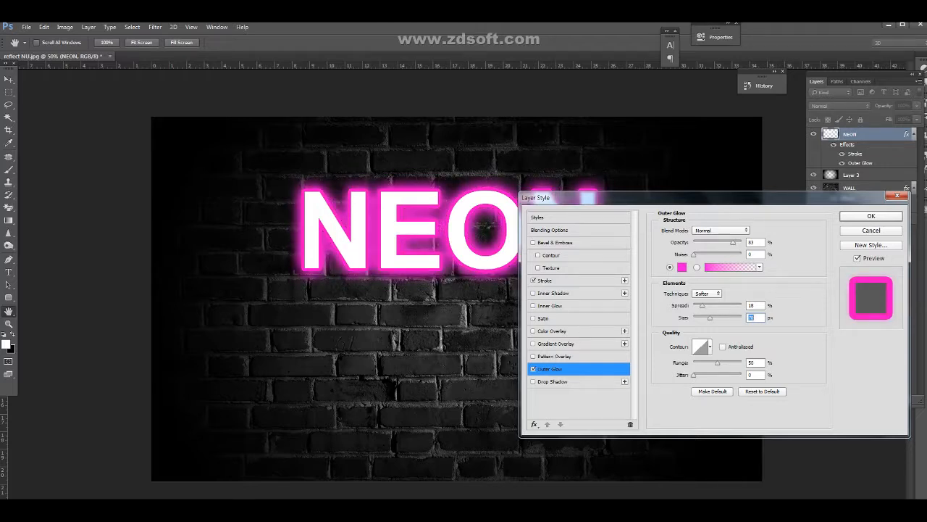
{"action": "key", "text": "Return"}
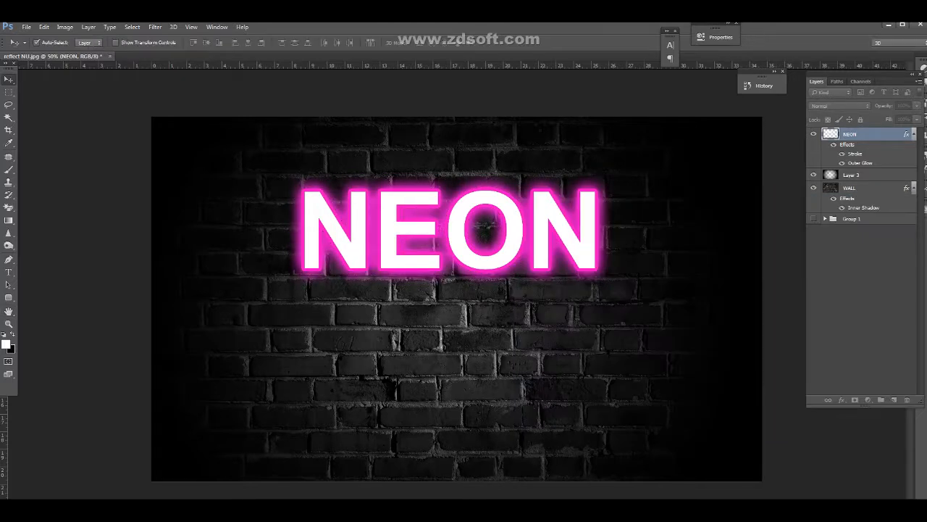
Step: Add an empty layer directly below NEON and merge the two to bake the stroke and glow into the NEON layer
{"action": "left_click", "coordinate": [862, 174]}
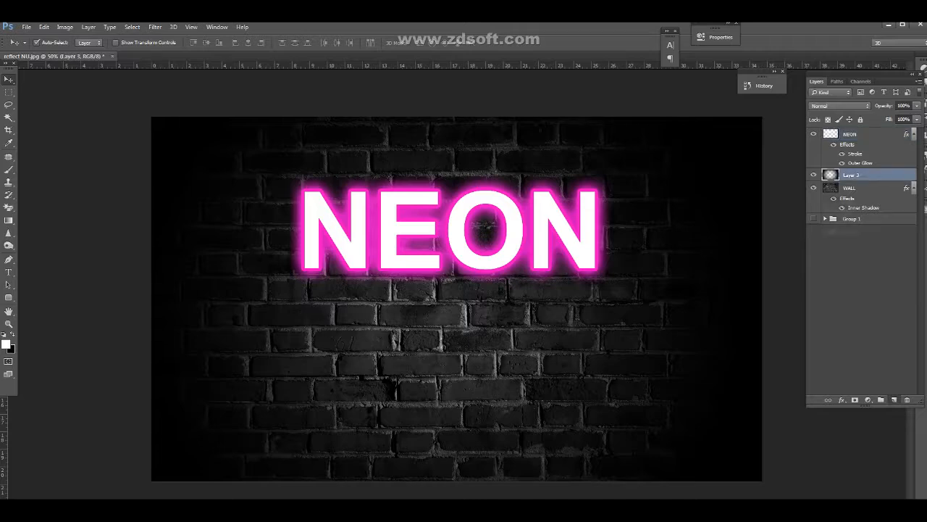
{"action": "left_click", "coordinate": [894, 399]}
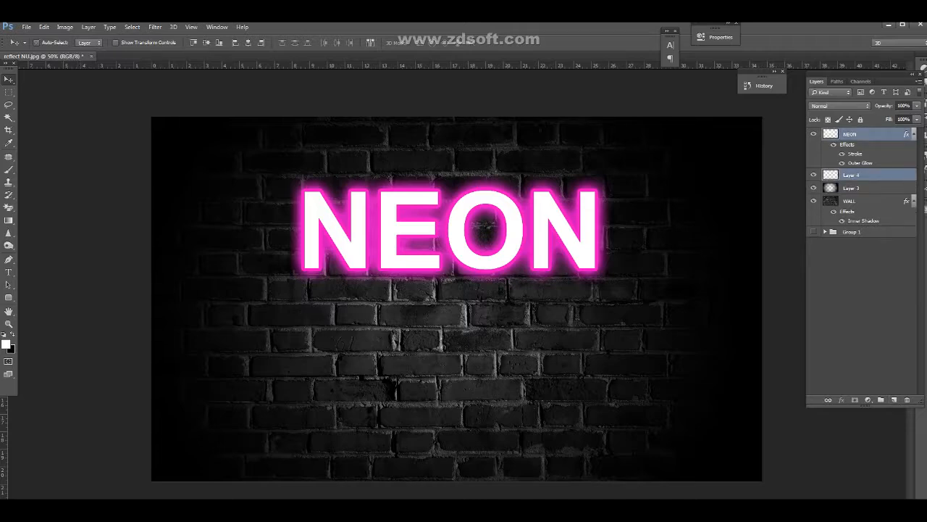
{"action": "key", "text": "ctrl+e"}
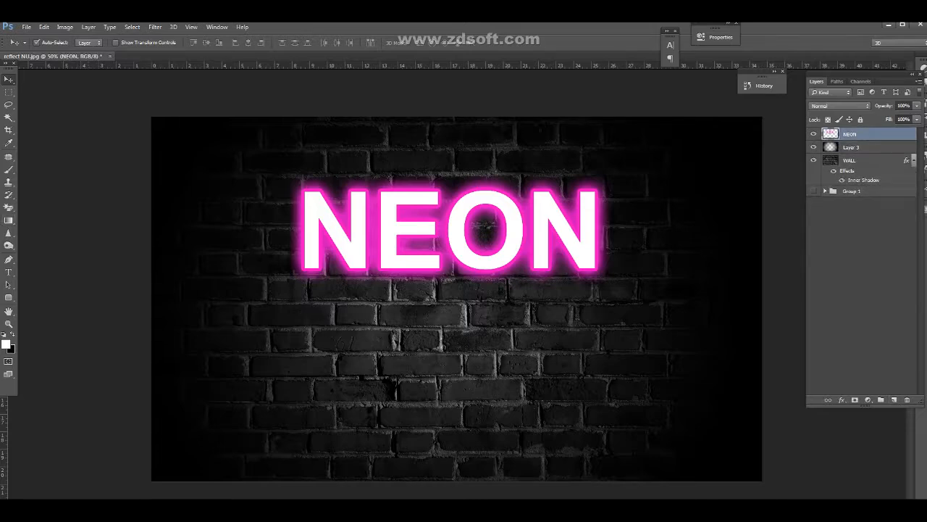
Step: Start a new text line on the wall below the NEON lettering
{"action": "left_click", "coordinate": [9, 272]}
{"action": "left_click", "coordinate": [348, 333]}
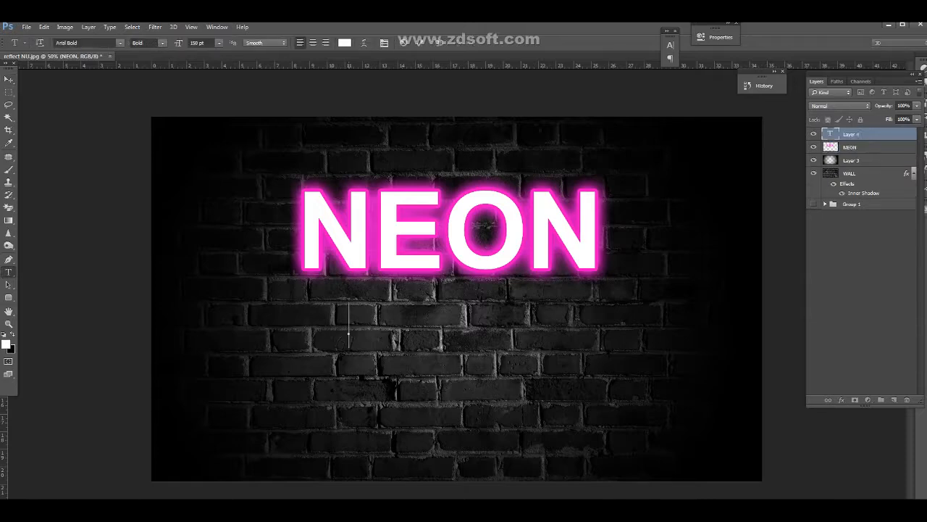
{"action": "left_click", "coordinate": [83, 43]}
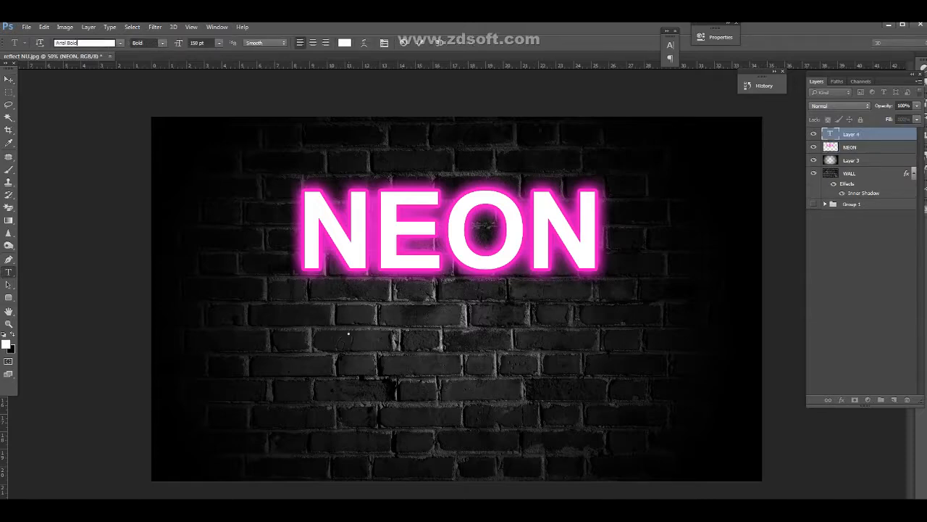
{"action": "type", "text": "ar"}
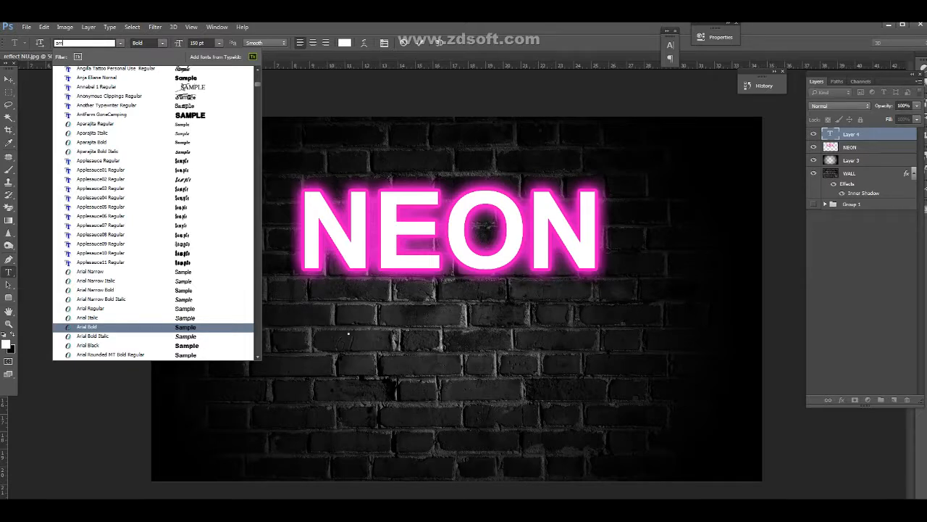
{"action": "key", "text": "Return"}
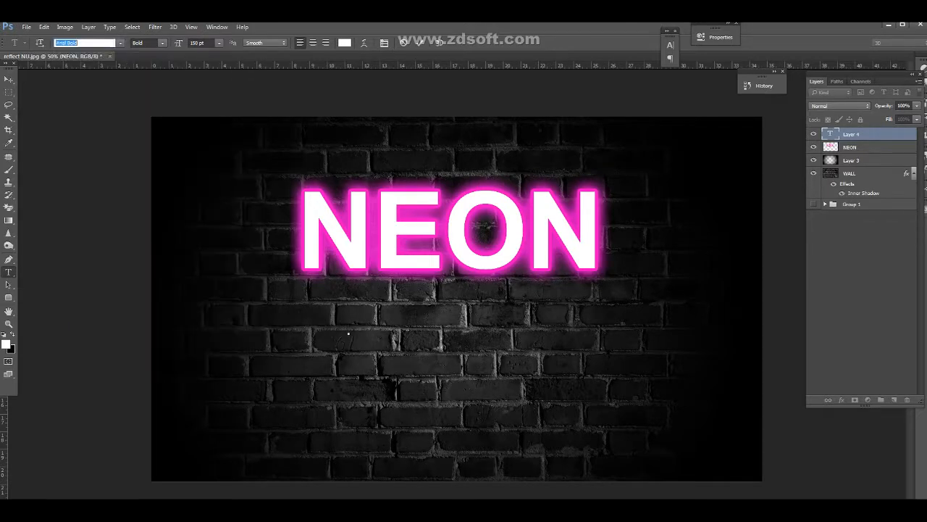
{"action": "type", "text": "ami"}
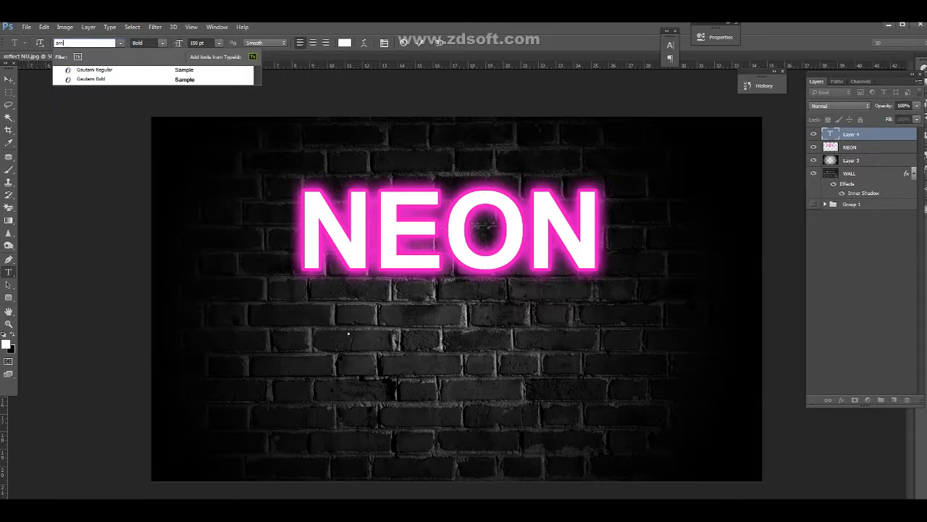
{"action": "type", "text": "r"}
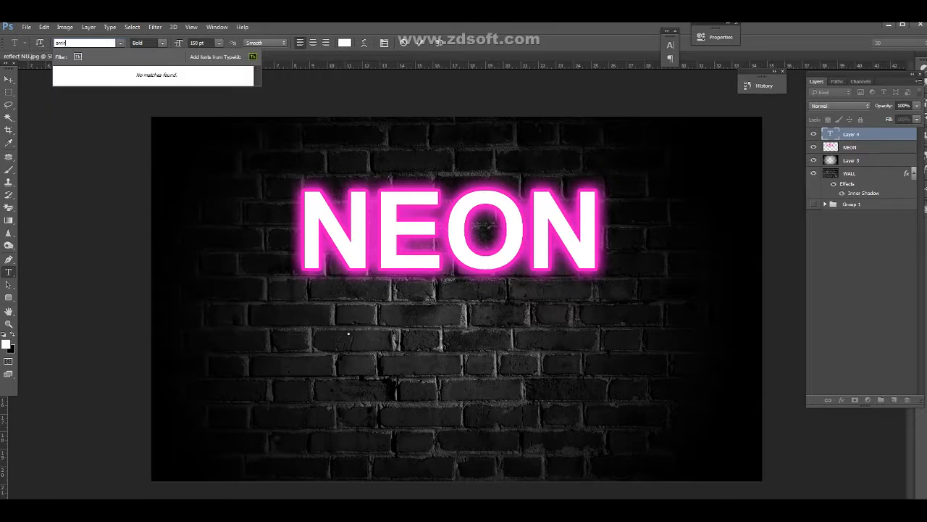
{"action": "left_click", "coordinate": [349, 334]}
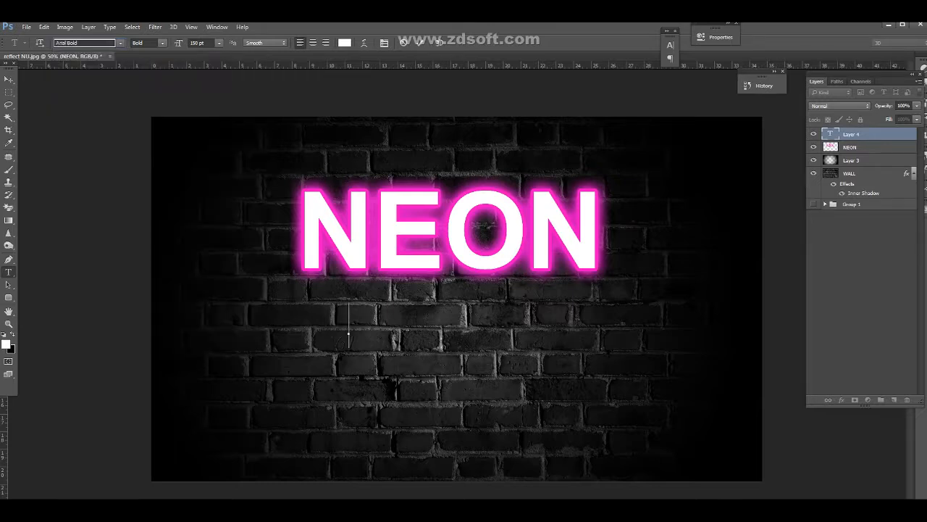
Step: Choose the Amarillo Regular script font and write "lights" below NEON
{"action": "left_click", "coordinate": [120, 43]}
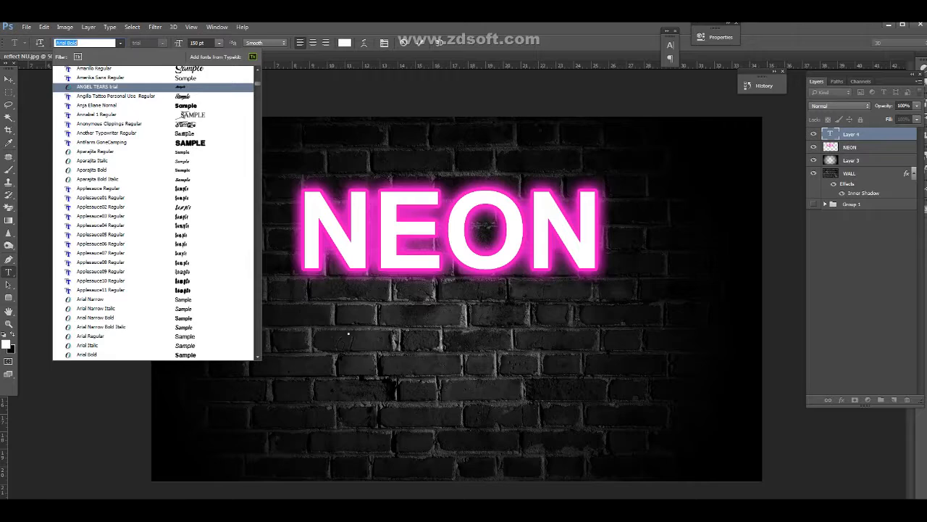
{"action": "scroll", "coordinate": [109, 102], "scroll_direction": "up", "scroll_amount": 1}
{"action": "left_click", "coordinate": [94, 101]}
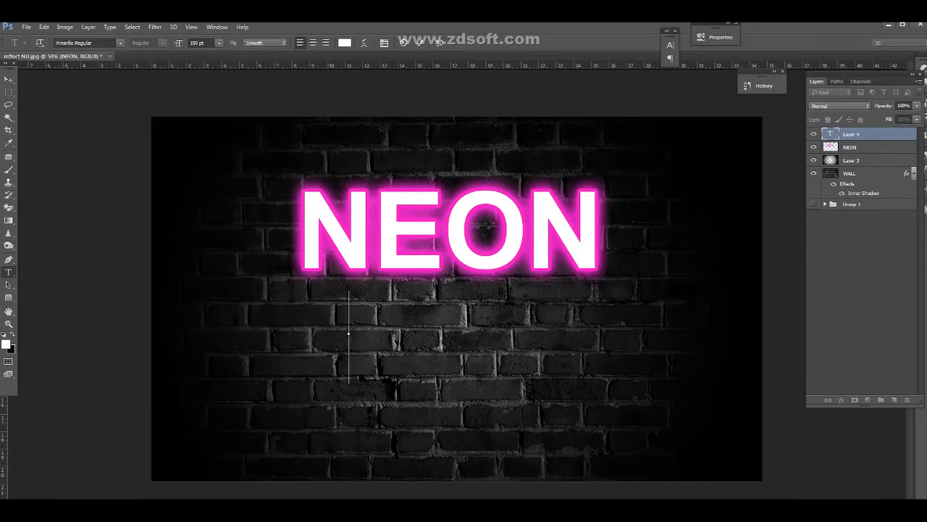
{"action": "type", "text": "lights"}
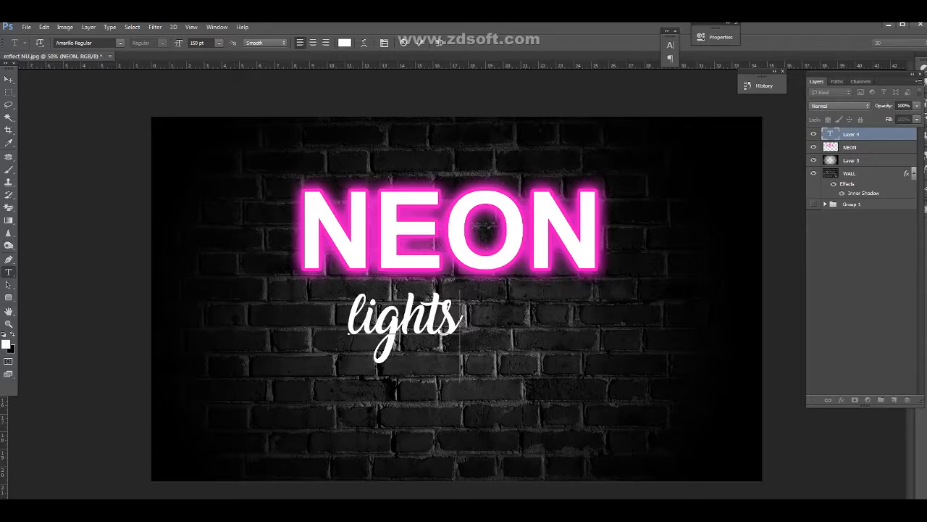
Step: Scale the lights text to about 236%, rotate it -12.33° and place it overlapping the lower edge of NEON
{"action": "left_click", "coordinate": [9, 78]}
{"action": "key", "text": "ctrl+t"}
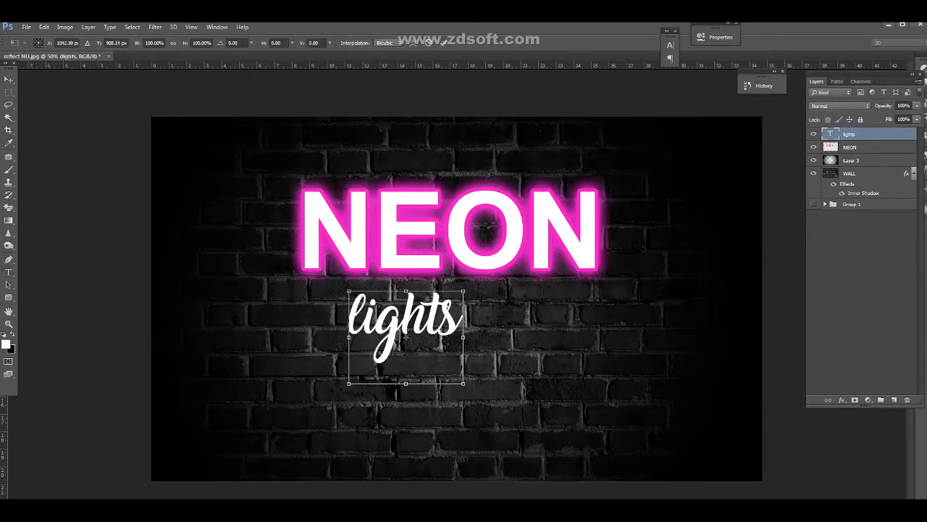
{"action": "left_click_drag", "start_coordinate": [462, 291], "coordinate": [569, 144]}
{"action": "left_click_drag", "start_coordinate": [498, 269], "coordinate": [580, 291]}
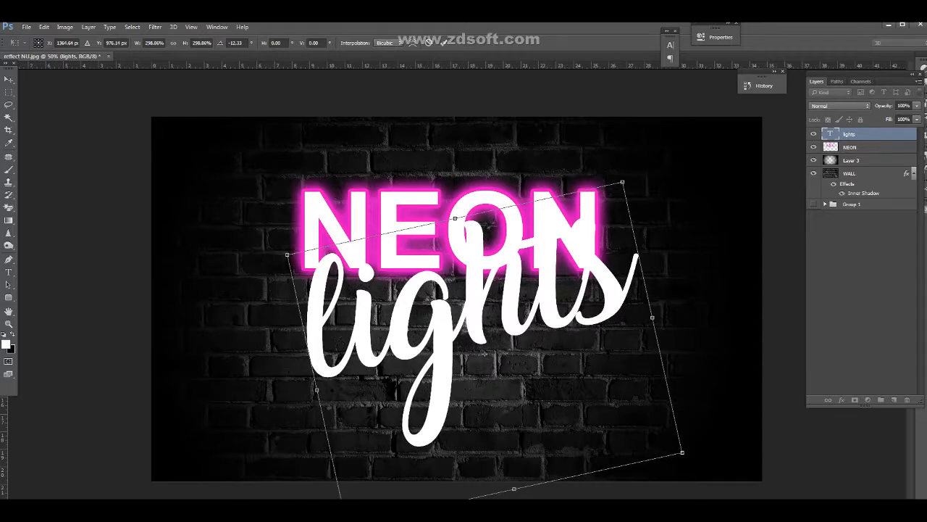
{"action": "left_click_drag", "start_coordinate": [341, 498], "coordinate": [376, 488]}
{"action": "left_click_drag", "start_coordinate": [484, 353], "coordinate": [476, 351]}
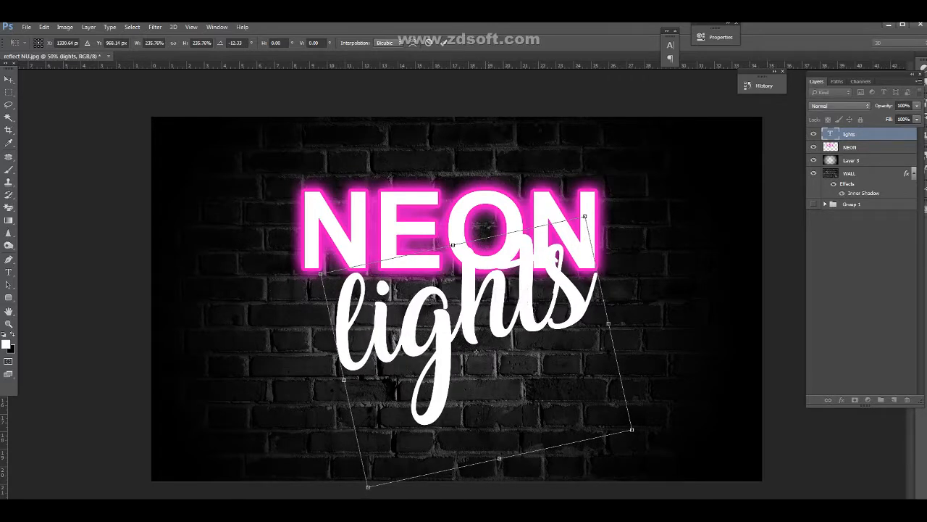
{"action": "key", "text": "Return"}
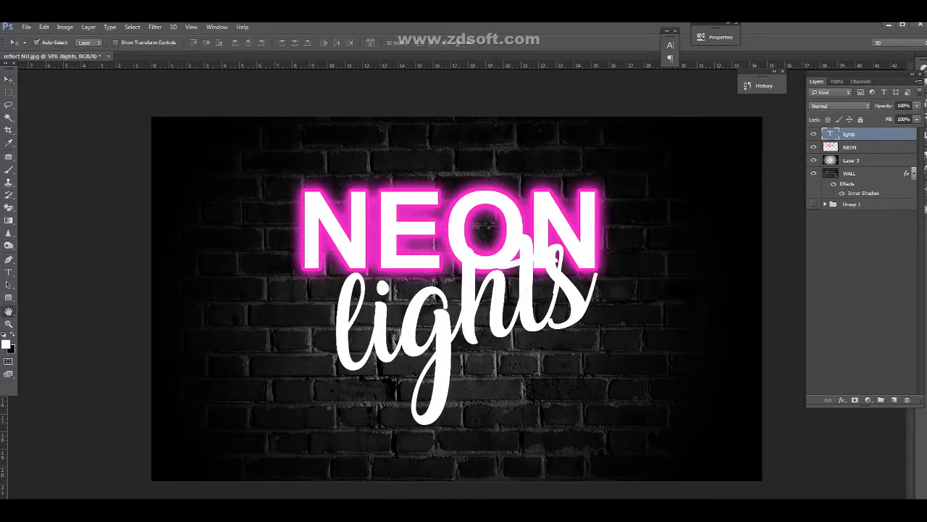
Step: Give the lights layer a 13 px outside Stroke style in green #08f83b
{"action": "double_click", "coordinate": [880, 134]}
{"action": "left_click", "coordinate": [545, 279]}
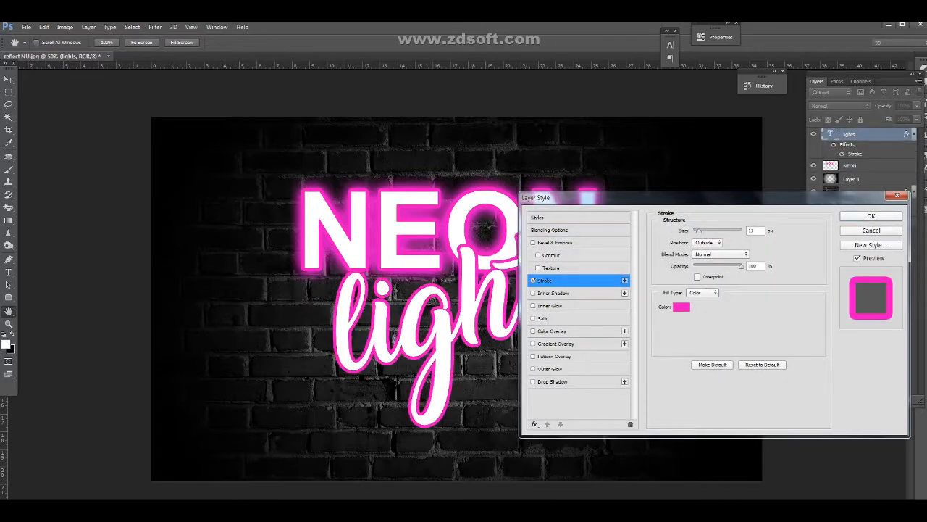
{"action": "left_click", "coordinate": [681, 307]}
{"action": "type", "text": "08f83b"}
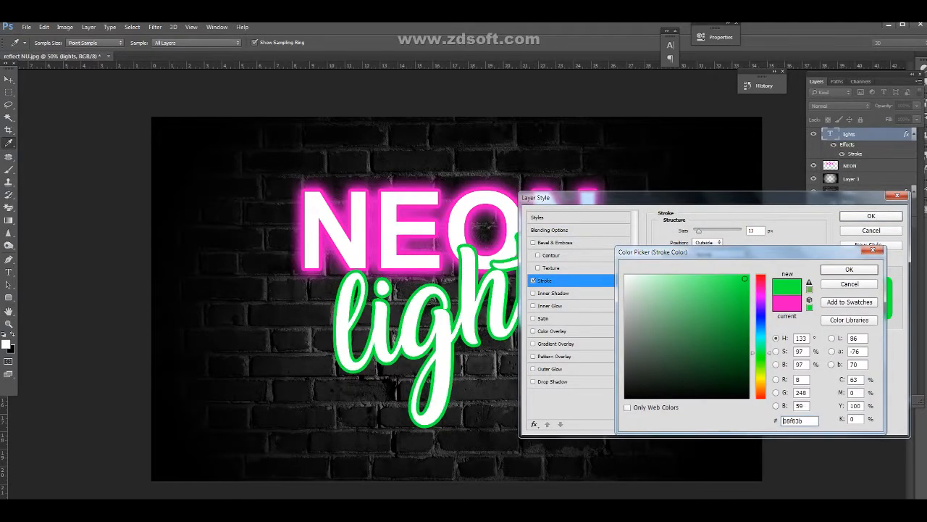
{"action": "key", "text": "Return"}
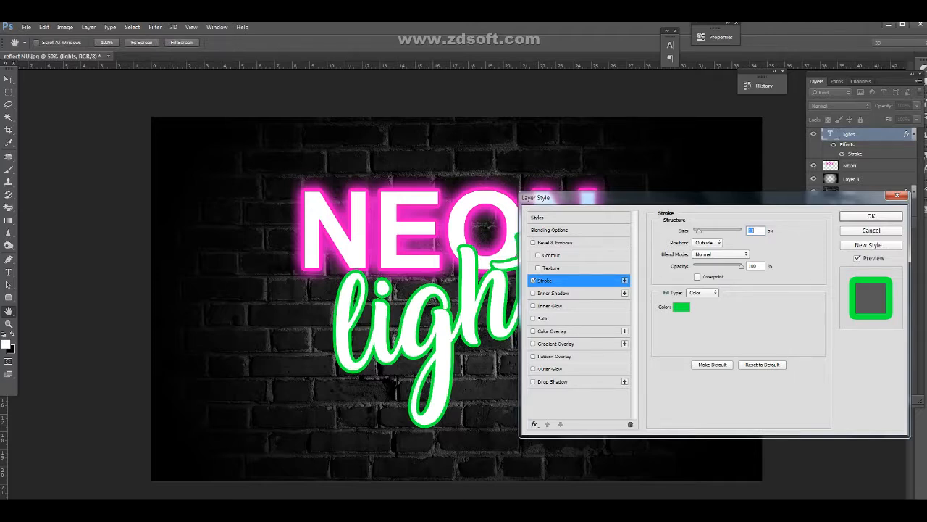
Step: Add an Outer Glow to the lights layer in green #11fc05 and apply the layer styles
{"action": "left_click", "coordinate": [551, 369]}
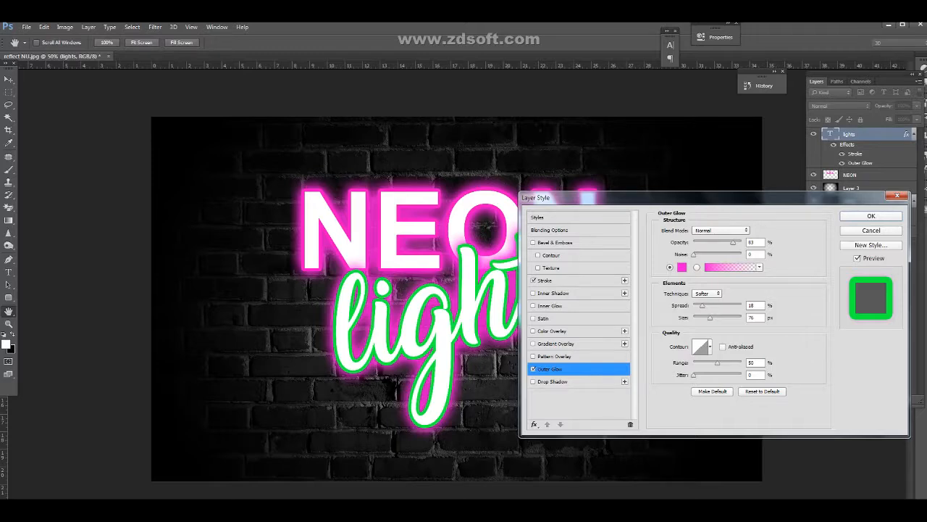
{"action": "left_click", "coordinate": [682, 267]}
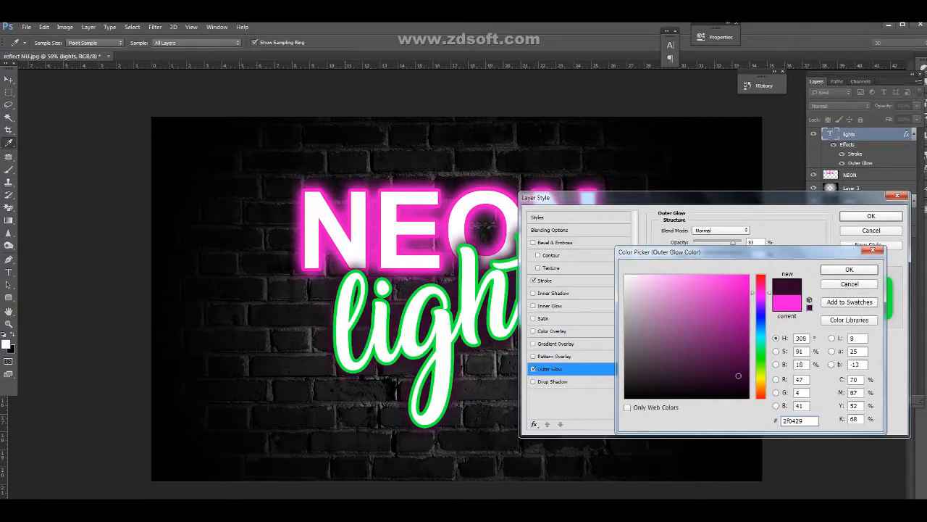
{"action": "type", "text": "062f04"}
{"action": "type", "text": "11fc05"}
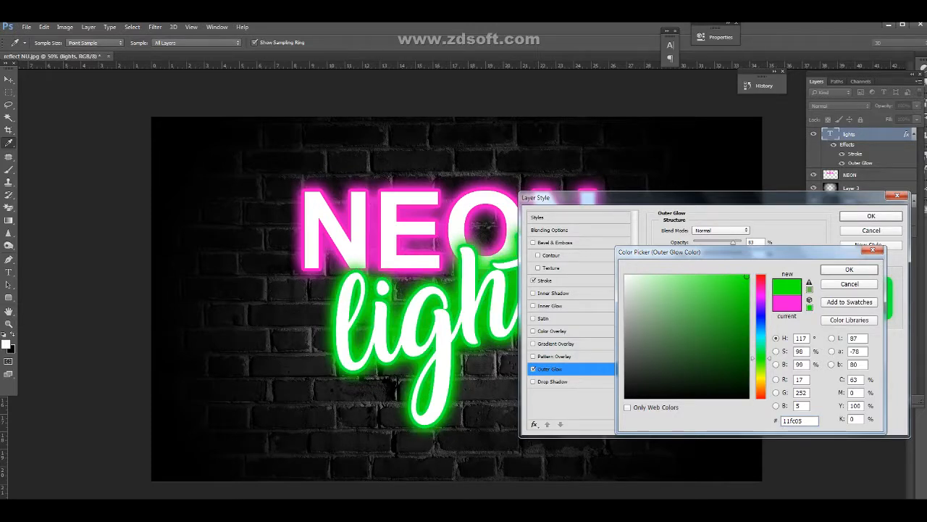
{"action": "key", "text": "Return"}
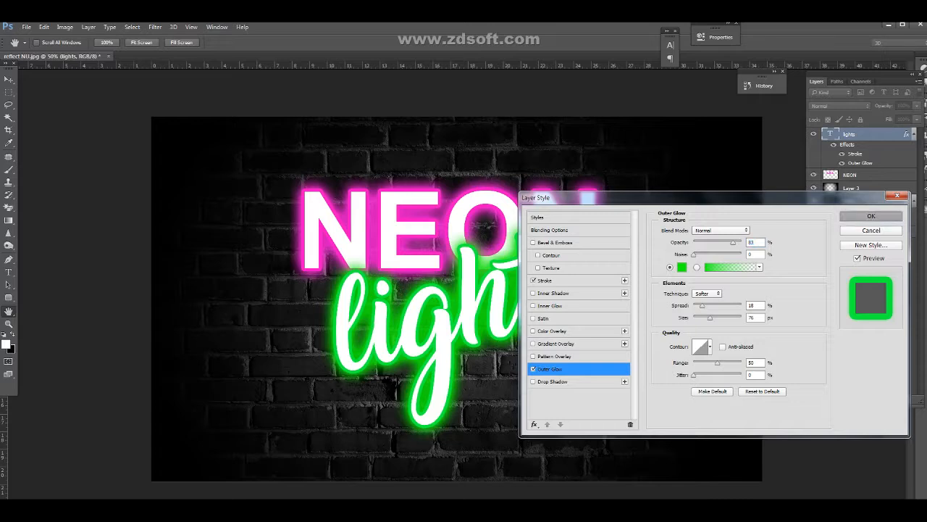
{"action": "key", "text": "Return"}
Step: Add an empty layer between the vignette layer and NEON and merge it into the NEON layer
{"action": "left_click", "coordinate": [852, 187]}
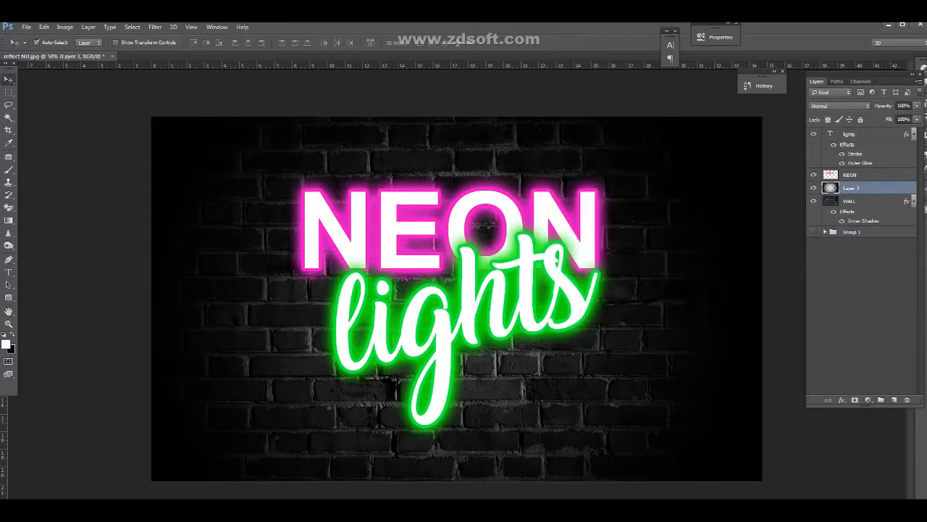
{"action": "left_click", "coordinate": [894, 400]}
{"action": "key", "text": "alt+shift+bracketright"}
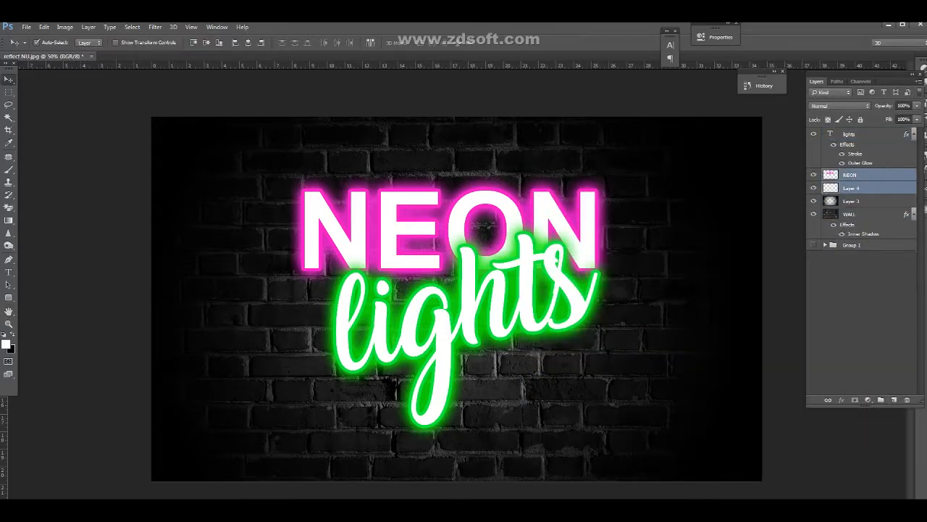
{"action": "key", "text": "ctrl+e"}
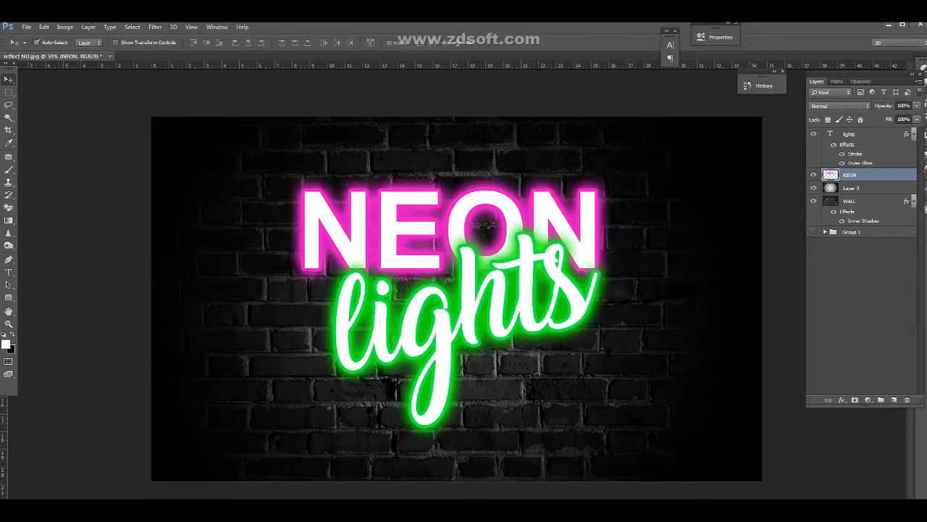
Step: Add an empty layer directly below lights and merge the two to bake the green effects into the lights layer
{"action": "left_click", "coordinate": [894, 399]}
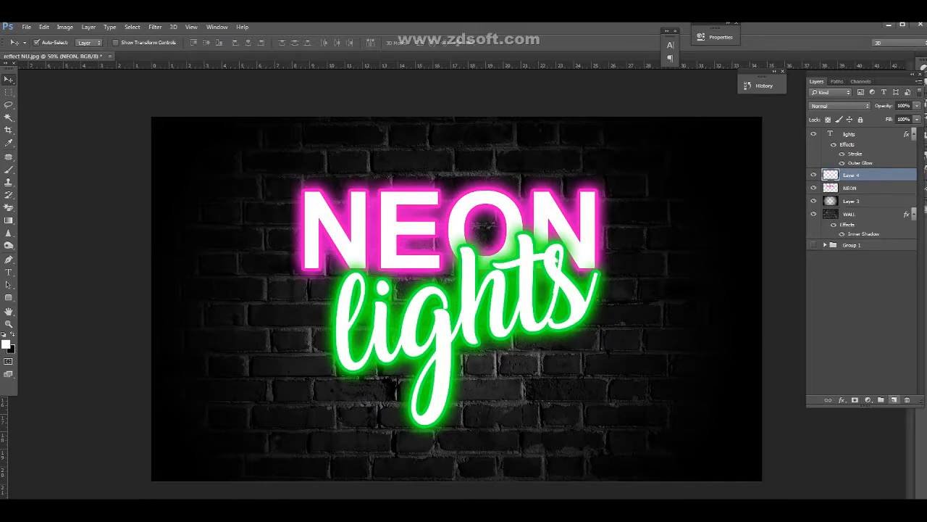
{"action": "key", "text": "alt+shift+bracketright"}
{"action": "key", "text": "ctrl+e"}
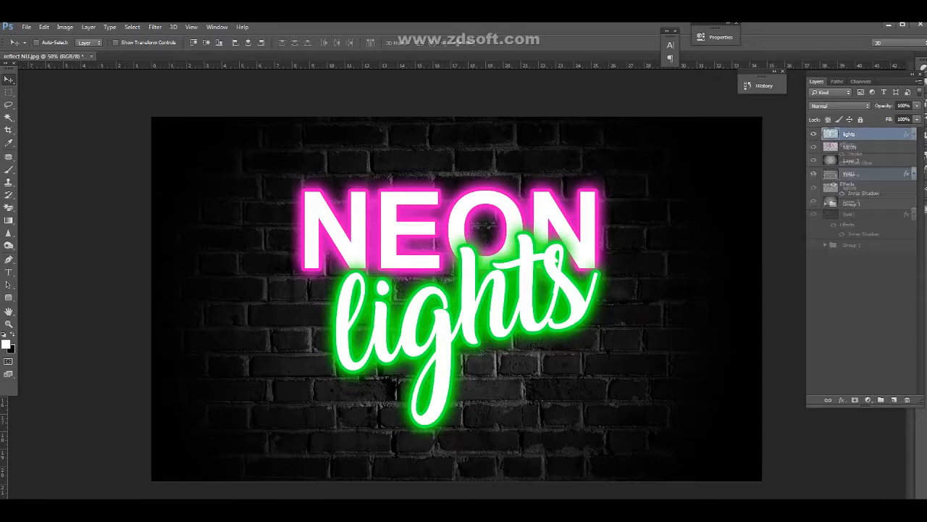
Step: With the lights layer hidden, select the white fill of all four NEON letters with the Magic Wand and delete it
{"action": "key", "text": "w"}
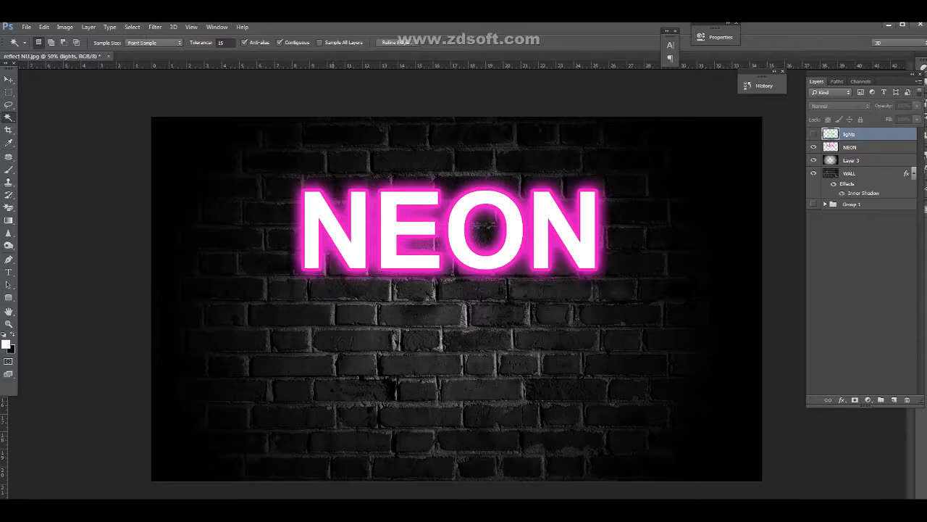
{"action": "left_click", "coordinate": [870, 147]}
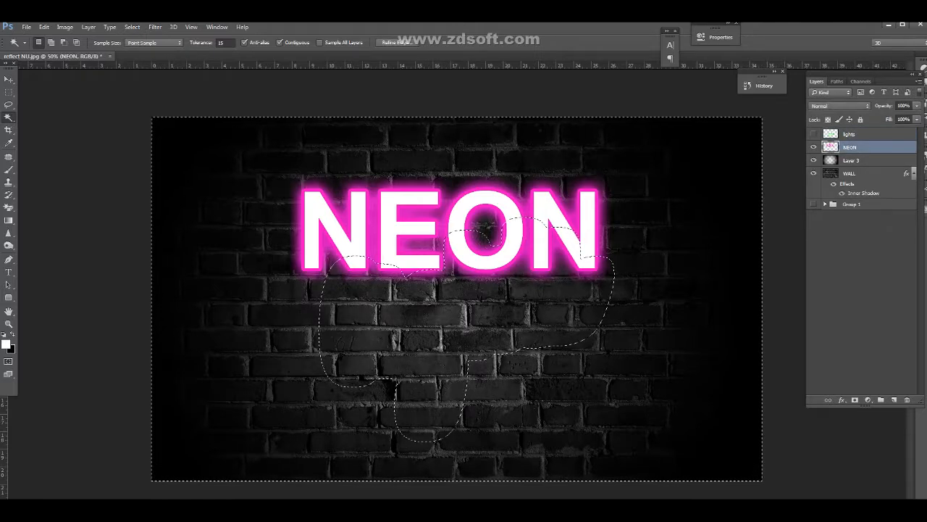
{"action": "key", "text": "ctrl+d"}
{"action": "left_click", "coordinate": [565, 231]}
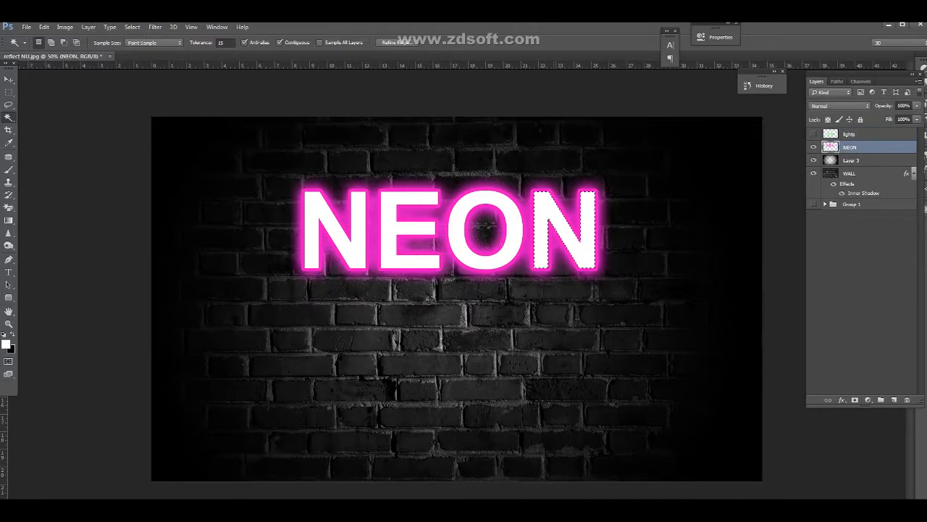
{"action": "left_click", "coordinate": [458, 230], "text": "shift"}
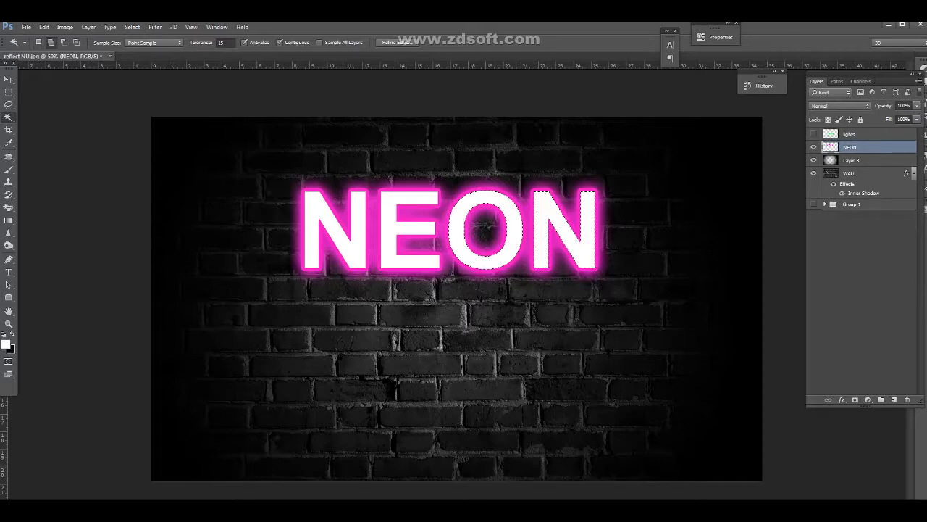
{"action": "left_click", "coordinate": [390, 230], "text": "shift"}
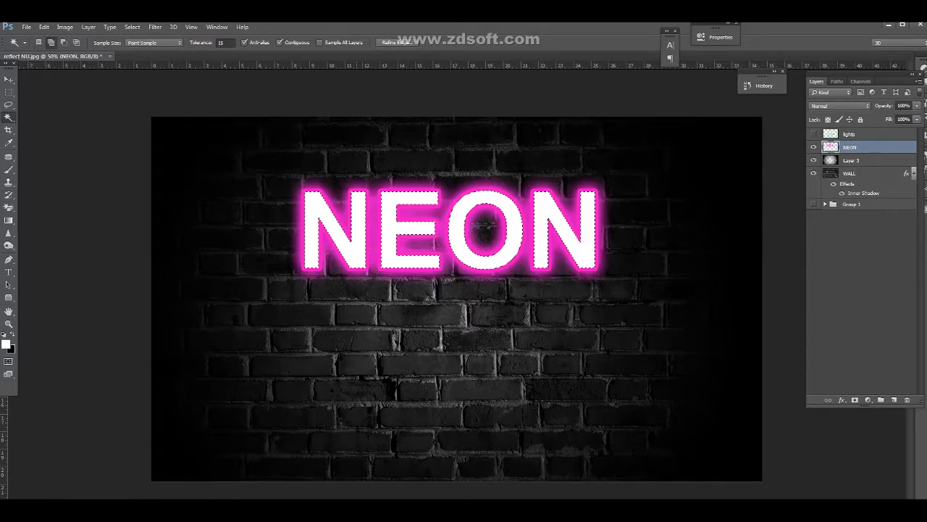
{"action": "key", "text": "ctrl+d"}
{"action": "key", "text": "Delete"}
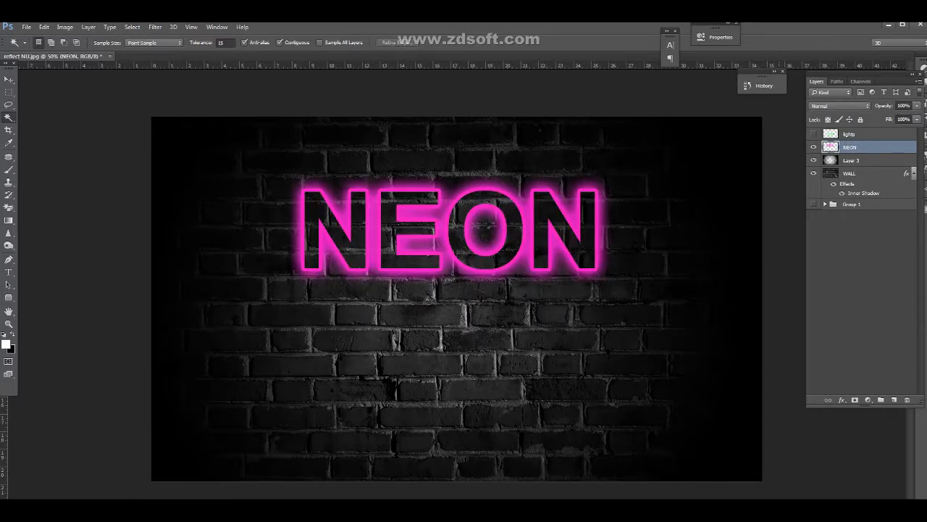
Step: Add a black Drop Shadow to the NEON layer with 96% opacity, 90° angle, 4 px distance, 86% spread and 0 px size
{"action": "double_click", "coordinate": [884, 147]}
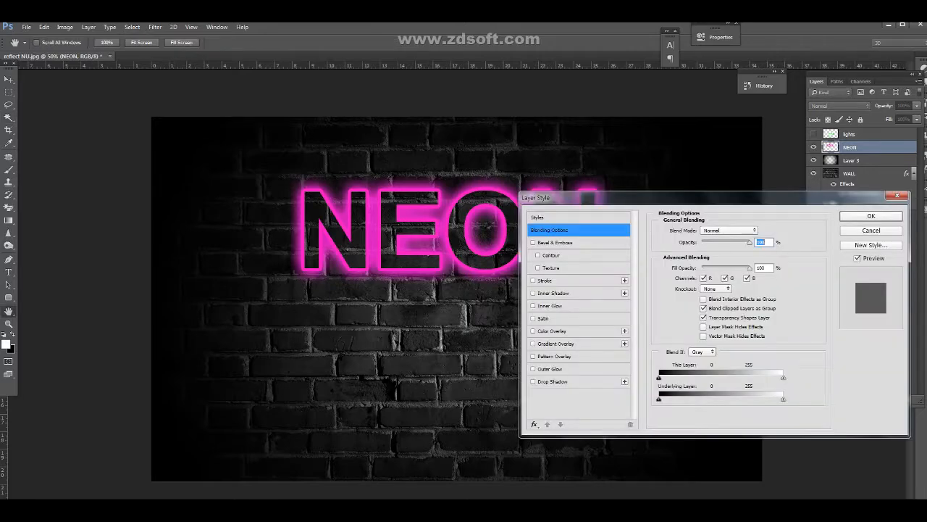
{"action": "left_click", "coordinate": [552, 381]}
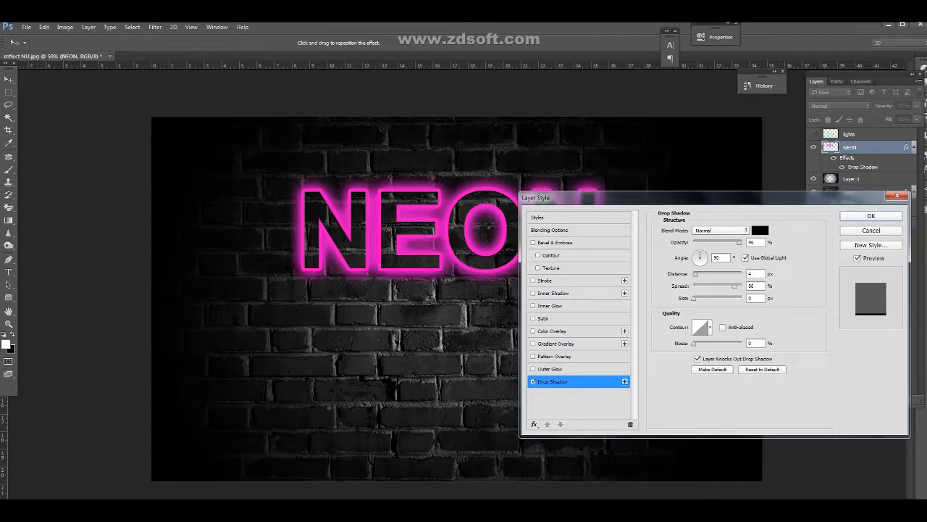
{"action": "key", "text": "Return"}
Step: Show the lights layer again, select the white fill inside its script letters, delete it and deselect
{"action": "left_click", "coordinate": [862, 134]}
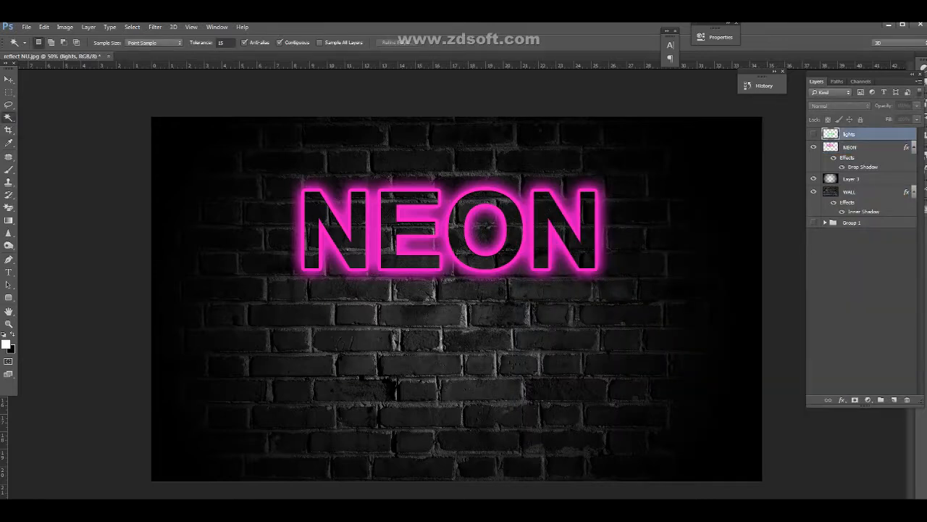
{"action": "left_click", "coordinate": [813, 133]}
{"action": "left_click", "coordinate": [830, 133], "text": "ctrl"}
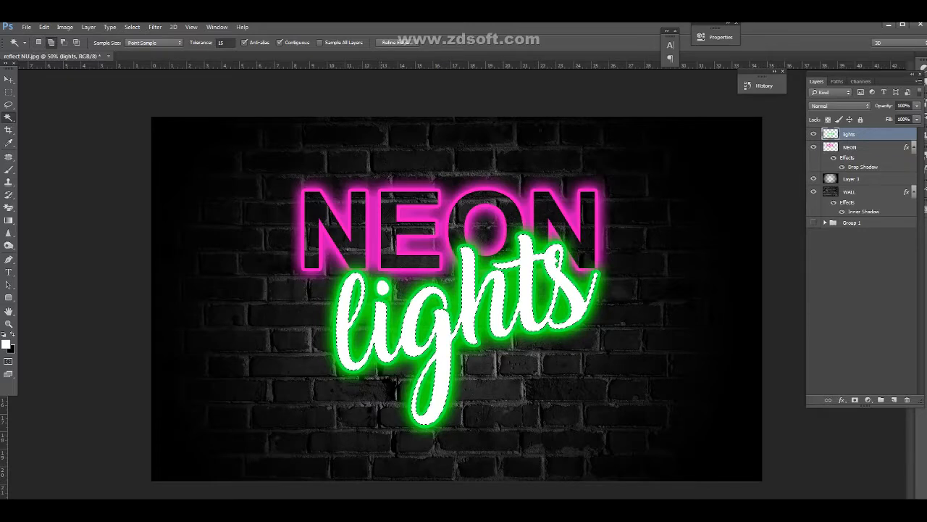
{"action": "key", "text": "ctrl+d"}
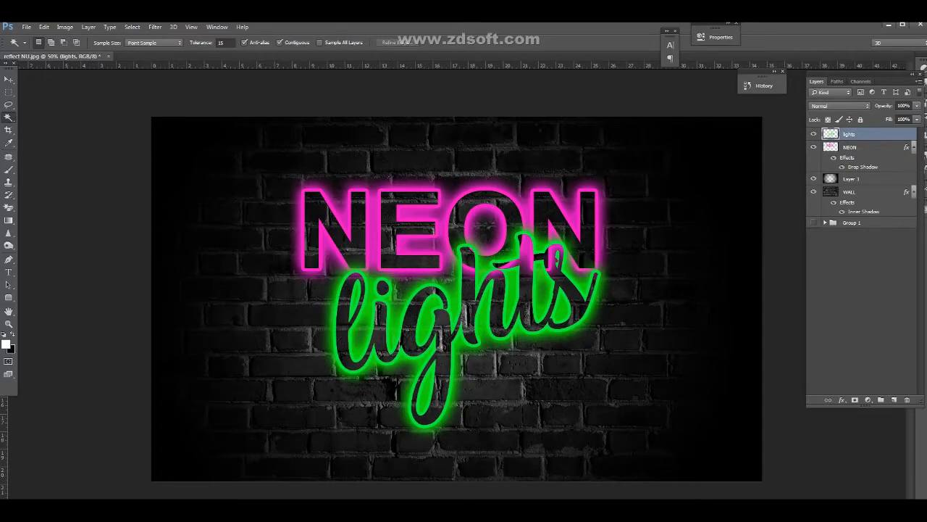
Step: Copy the NEON layer's style and paste it onto the lights layer
{"action": "right_click", "coordinate": [870, 147]}
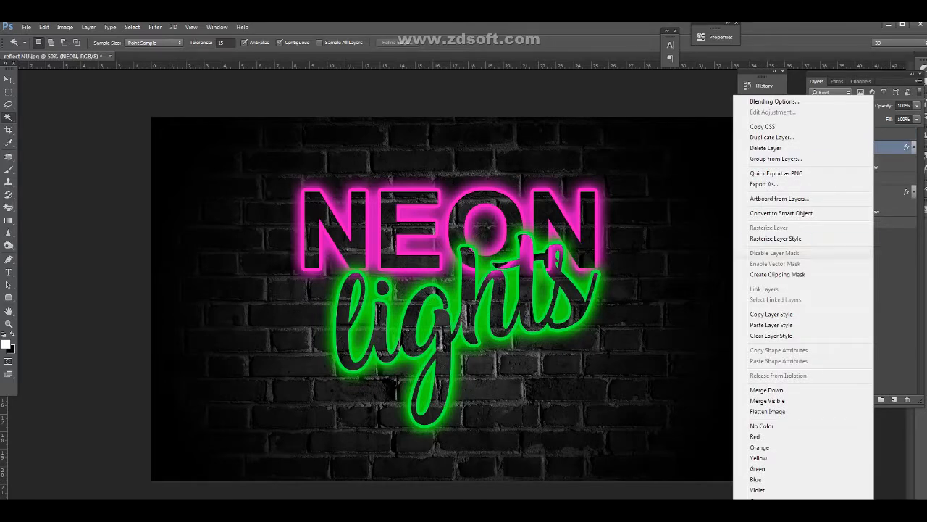
{"action": "left_click", "coordinate": [771, 313]}
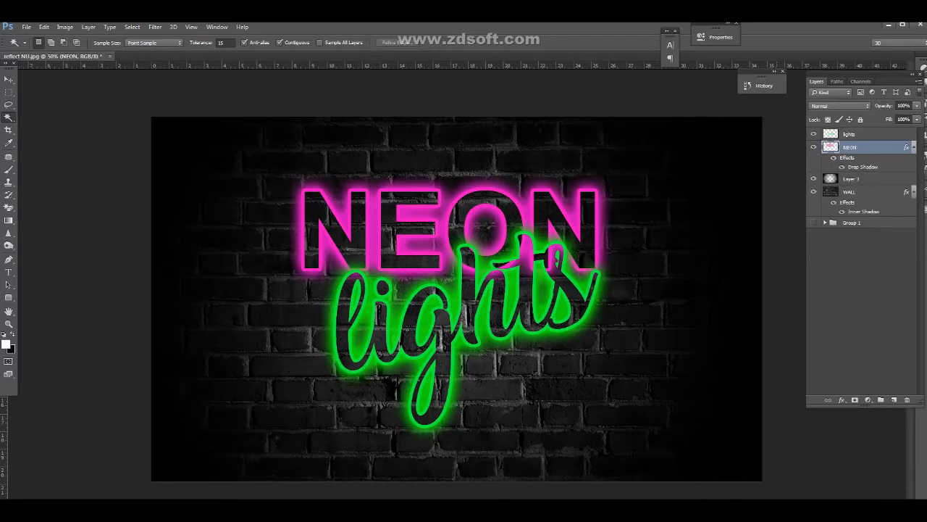
{"action": "right_click", "coordinate": [870, 134]}
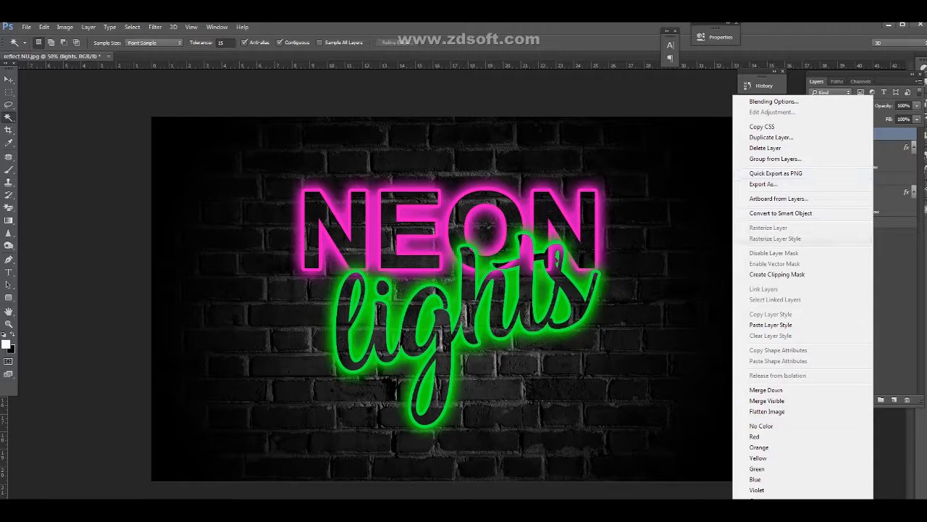
{"action": "left_click", "coordinate": [770, 325]}
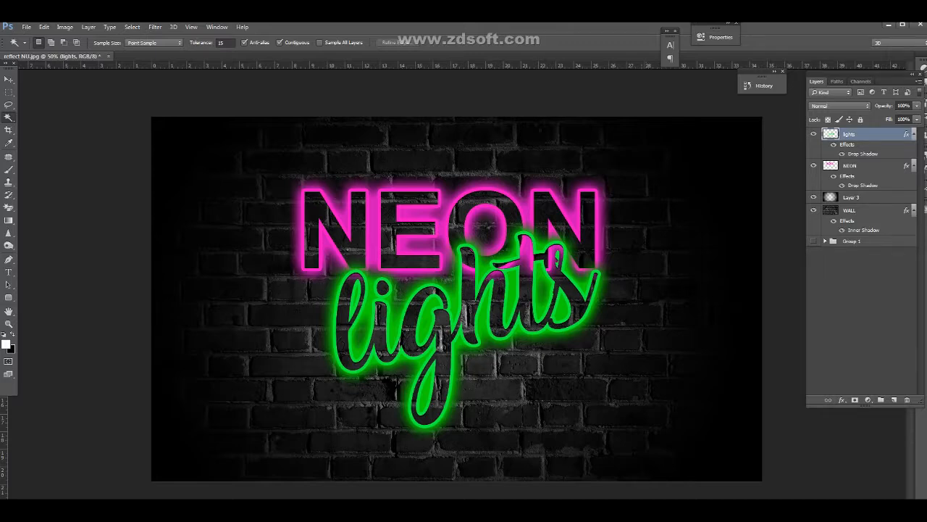
Step: On the NEON layer, lasso the pink areas overlapping the "hts" letters of lights, delete them and deselect
{"action": "left_click", "coordinate": [217, 435]}
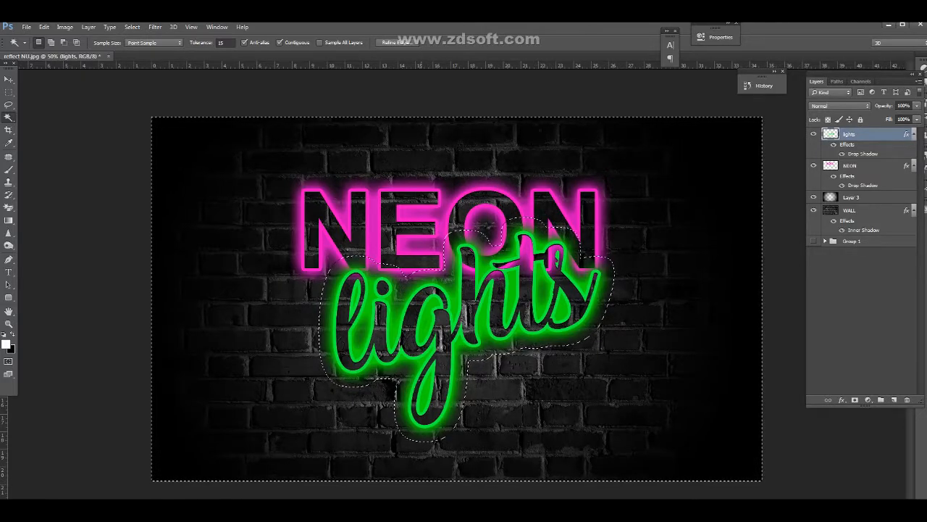
{"action": "key", "text": "ctrl+d"}
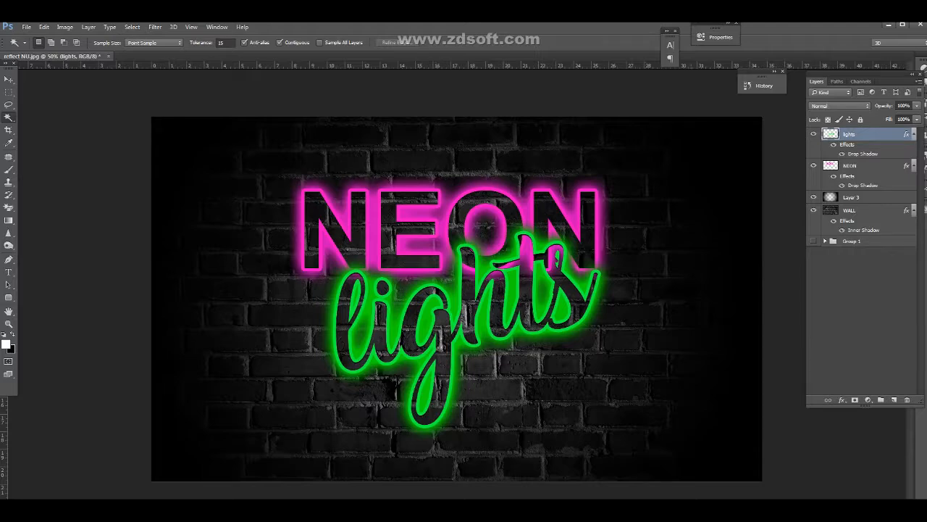
{"action": "left_click", "coordinate": [850, 165]}
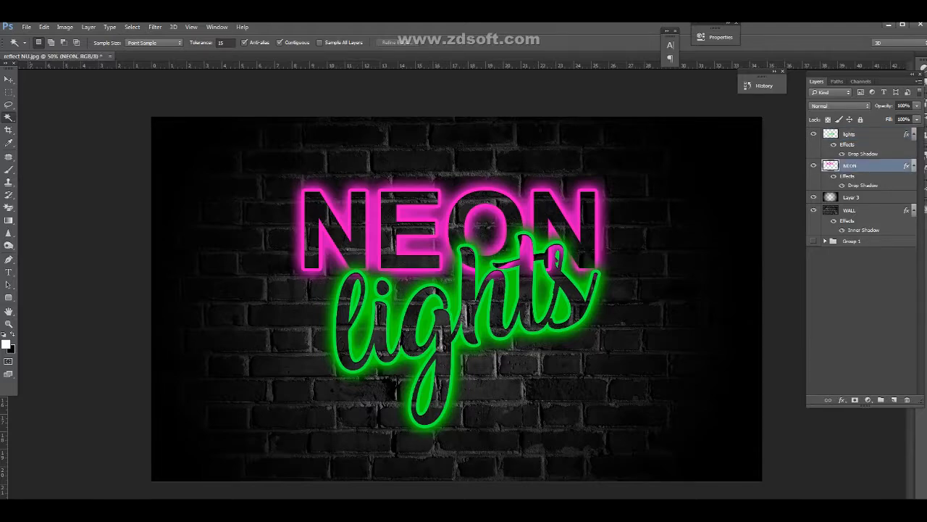
{"action": "key", "text": "ctrl+plus"}
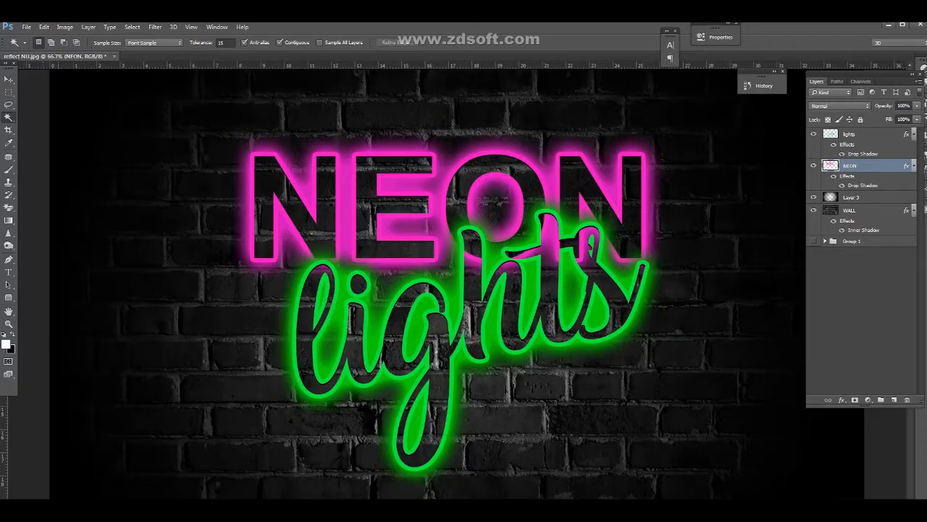
{"action": "key", "text": "l"}
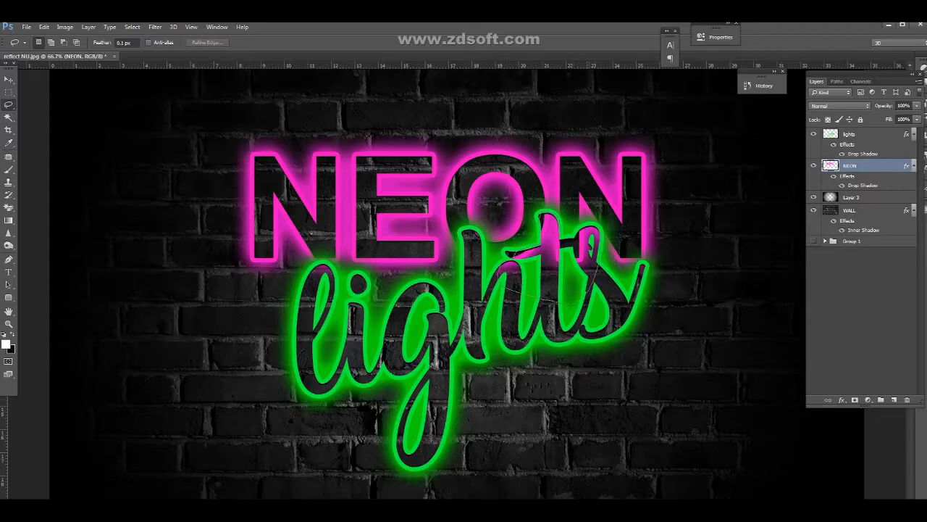
{"action": "left_click_drag", "start_coordinate": [592, 250], "coordinate": [584, 232]}
{"action": "key", "text": "Delete"}
{"action": "key", "text": "ctrl+d"}
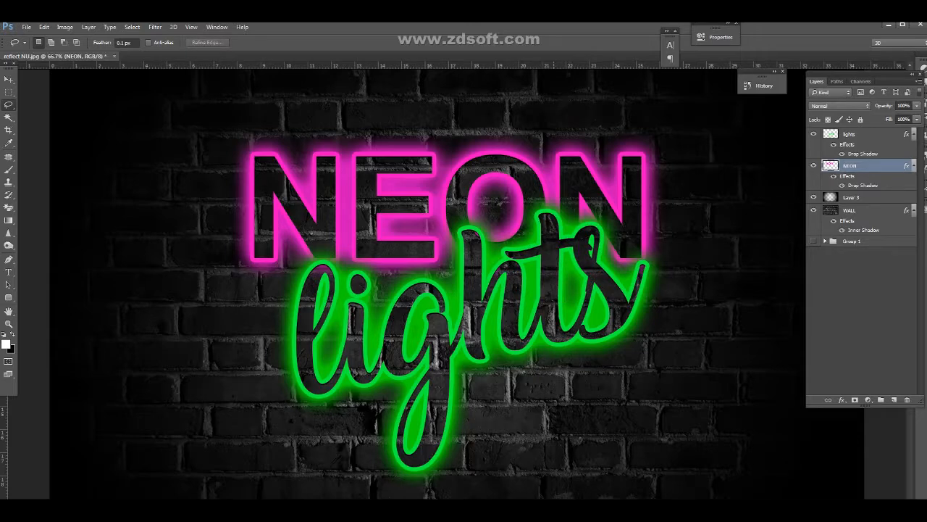
Step: Merge the lights, NEON, Layer 3 and WALL layers into a single layer
{"action": "key", "text": "ctrl+minus"}
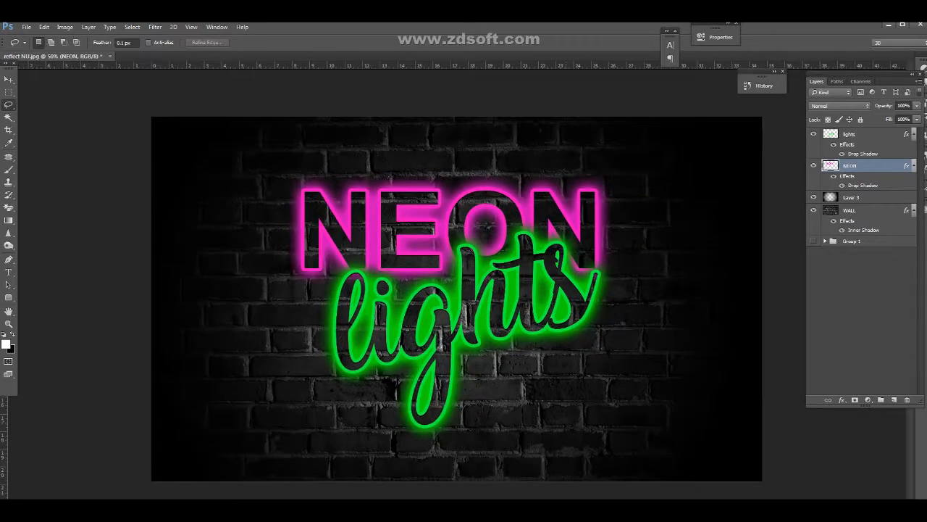
{"action": "key", "text": "ctrl+minus"}
{"action": "key", "text": "ctrl+plus"}
{"action": "left_click", "coordinate": [849, 134]}
{"action": "left_click", "coordinate": [849, 210], "text": "shift"}
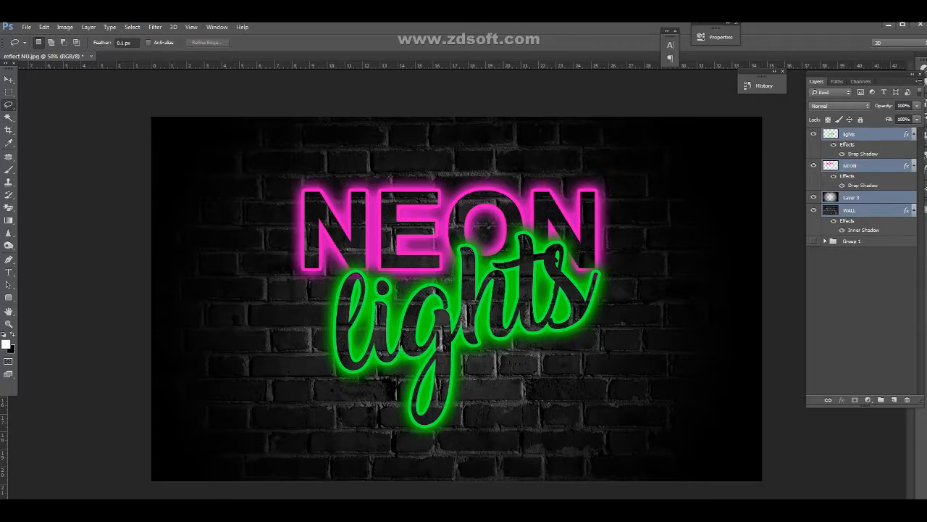
{"action": "key", "text": "ctrl+e"}
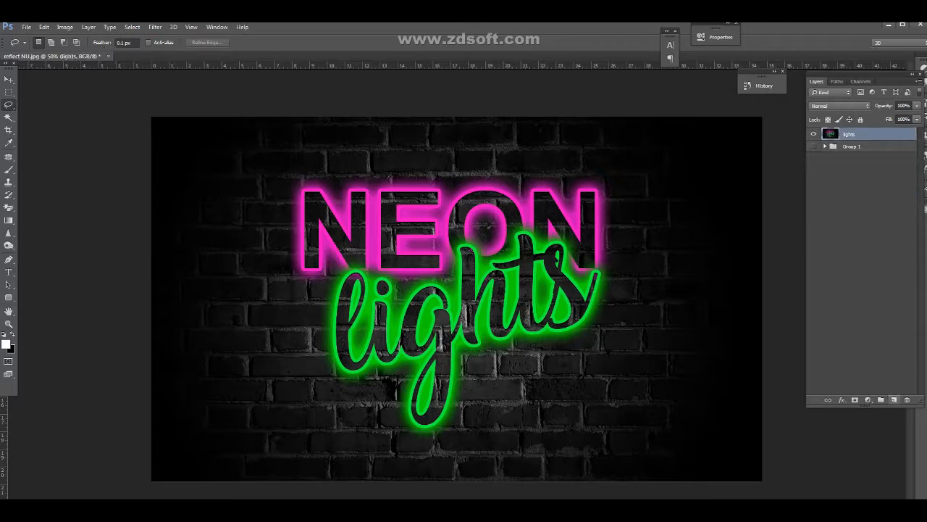
Step: Add a new layer above the merged lights layer and fill it with black
{"action": "left_click", "coordinate": [894, 400]}
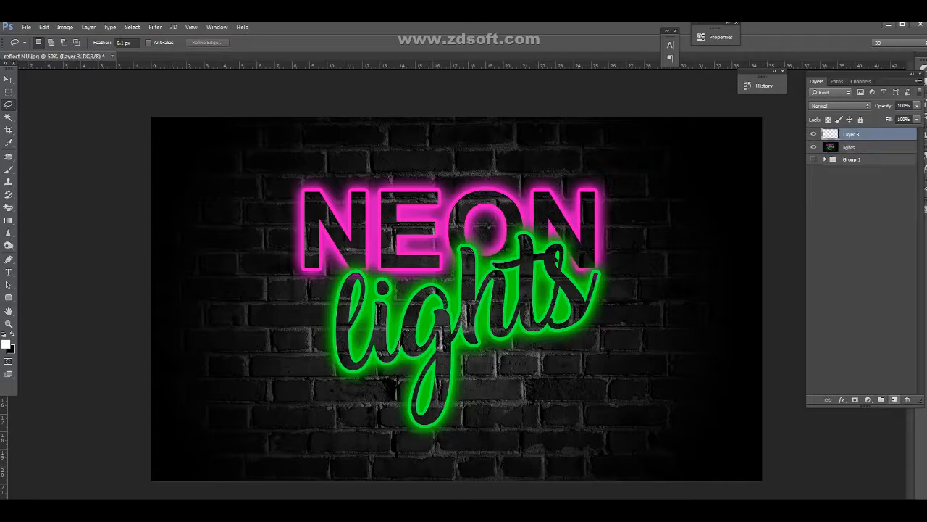
{"action": "left_click", "coordinate": [8, 220]}
{"action": "left_click", "coordinate": [54, 230]}
{"action": "key", "text": "x"}
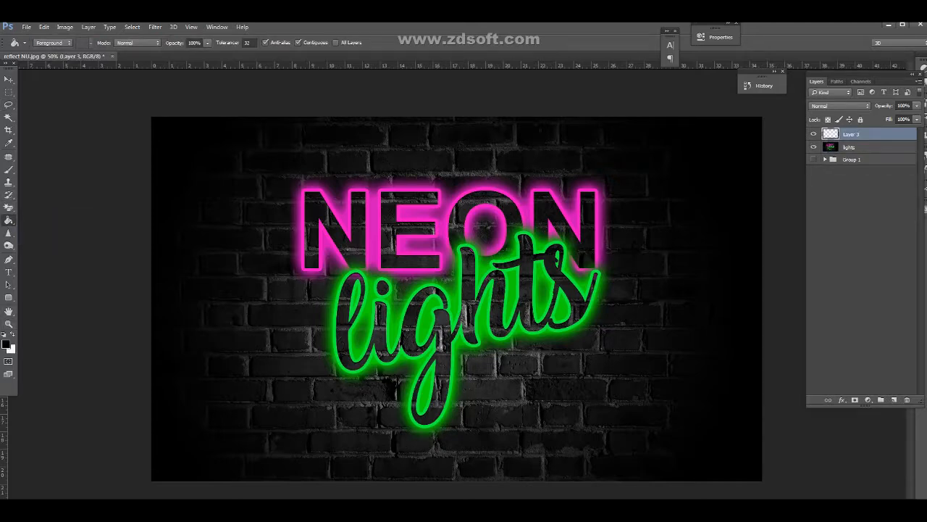
{"action": "key", "text": "alt+BackSpace"}
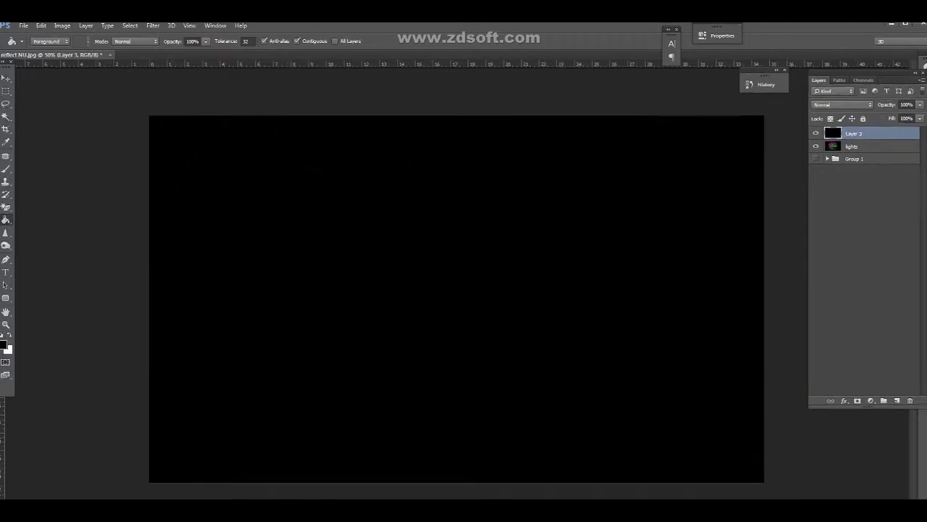